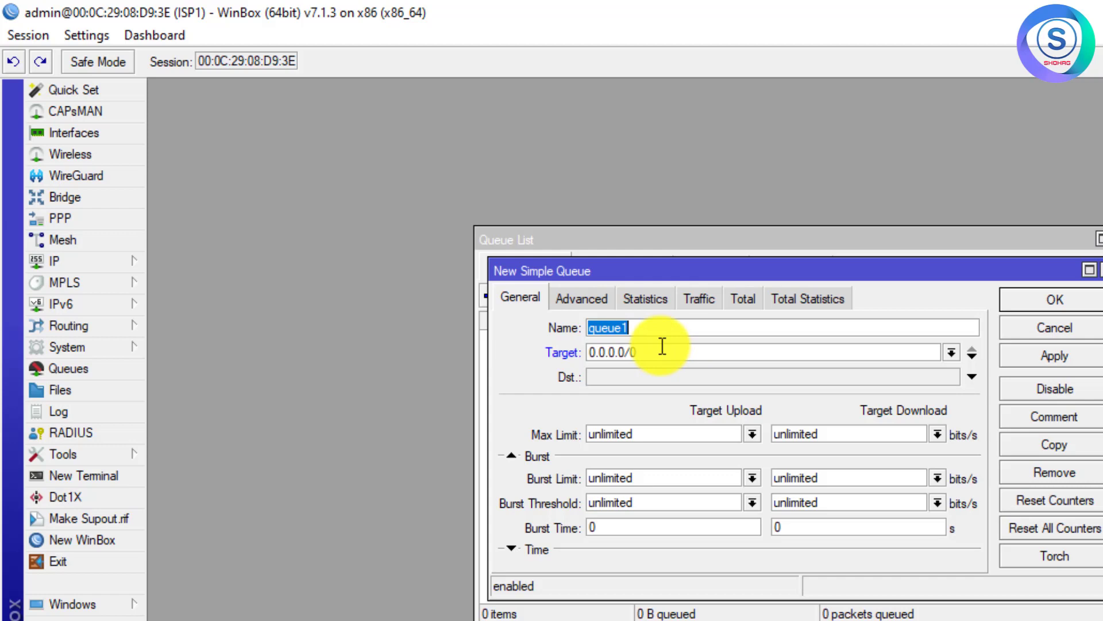
- Name the new simple queue FTP and set its target to 20.0.0.2
{"action": "type", "text": "FTP"}
{"action": "left_click", "coordinate": [685, 354]}
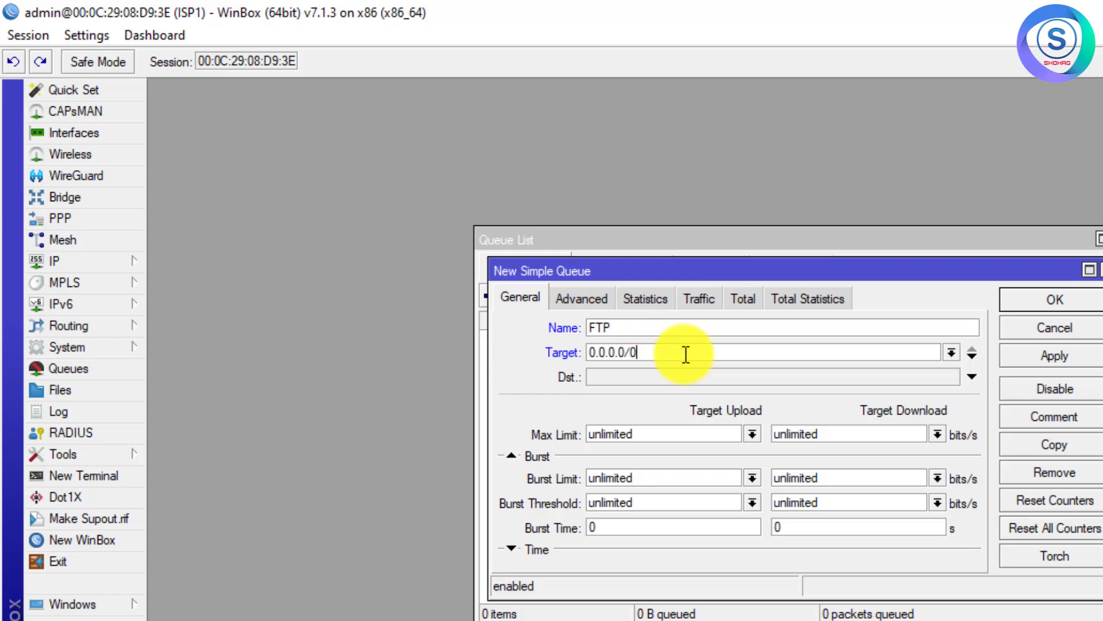
{"action": "left_click_drag", "start_coordinate": [685, 354], "coordinate": [525, 354]}
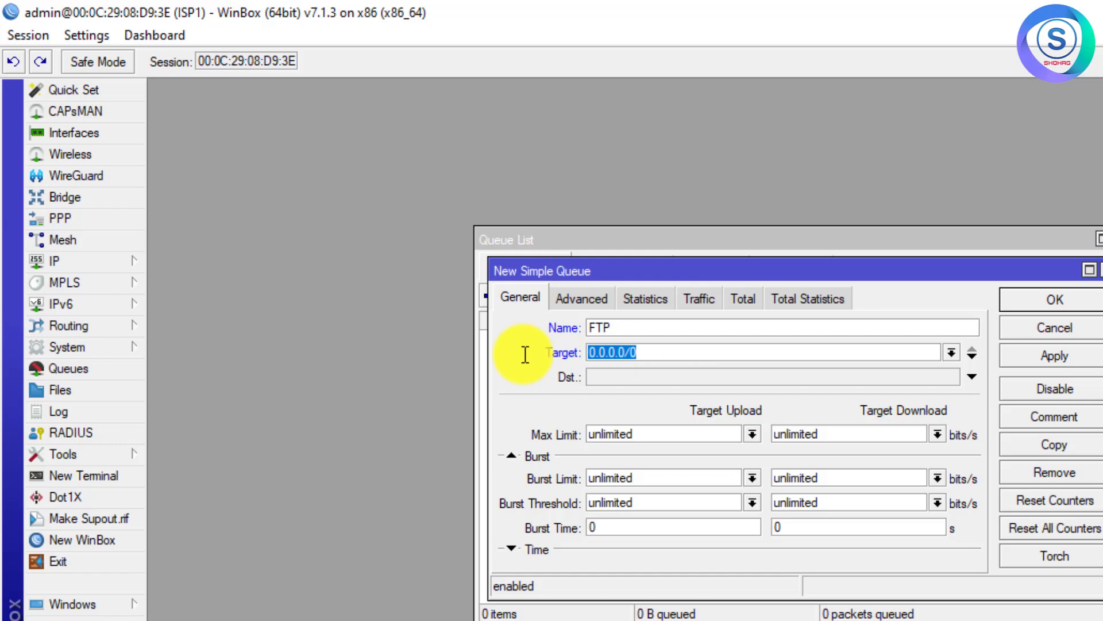
{"action": "type", "text": "20.0.0"}
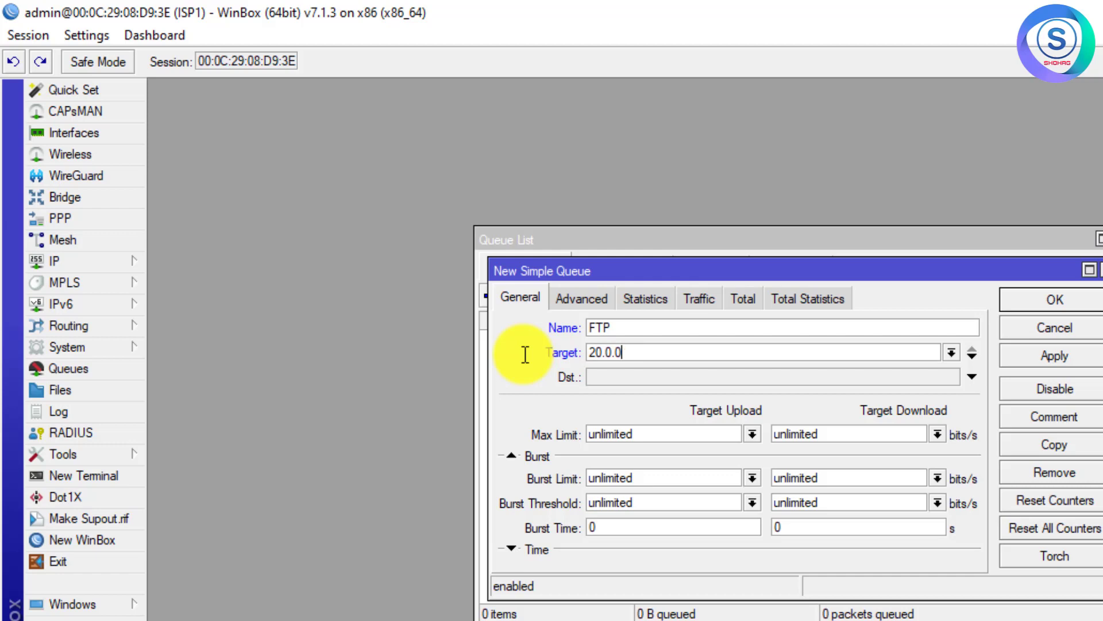
{"action": "type", "text": ".1"}
{"action": "key", "text": "BackSpace"}
{"action": "type", "text": "2"}
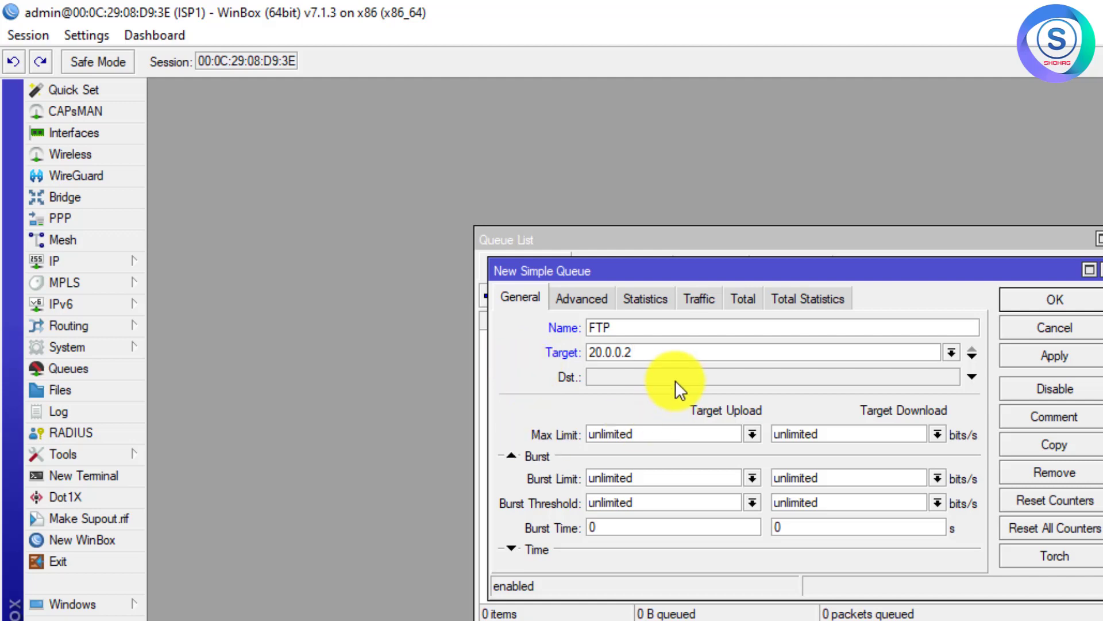
- Set the queue's destination to 10.0.0.0/24 and extend its name to FTP_User1
{"action": "left_click", "coordinate": [660, 374]}
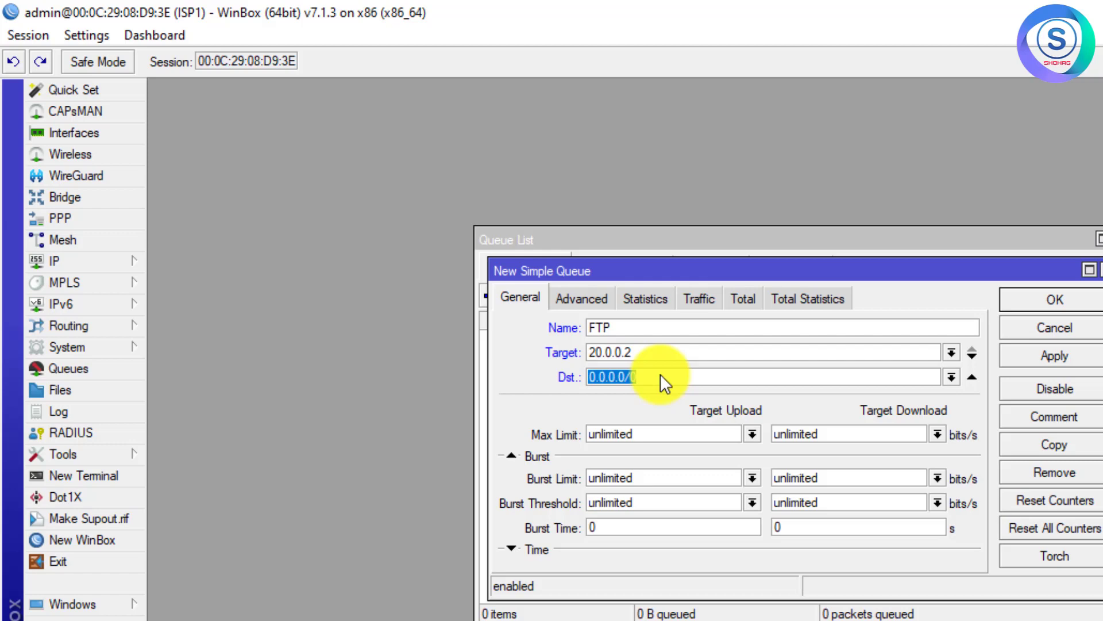
{"action": "type", "text": "10"}
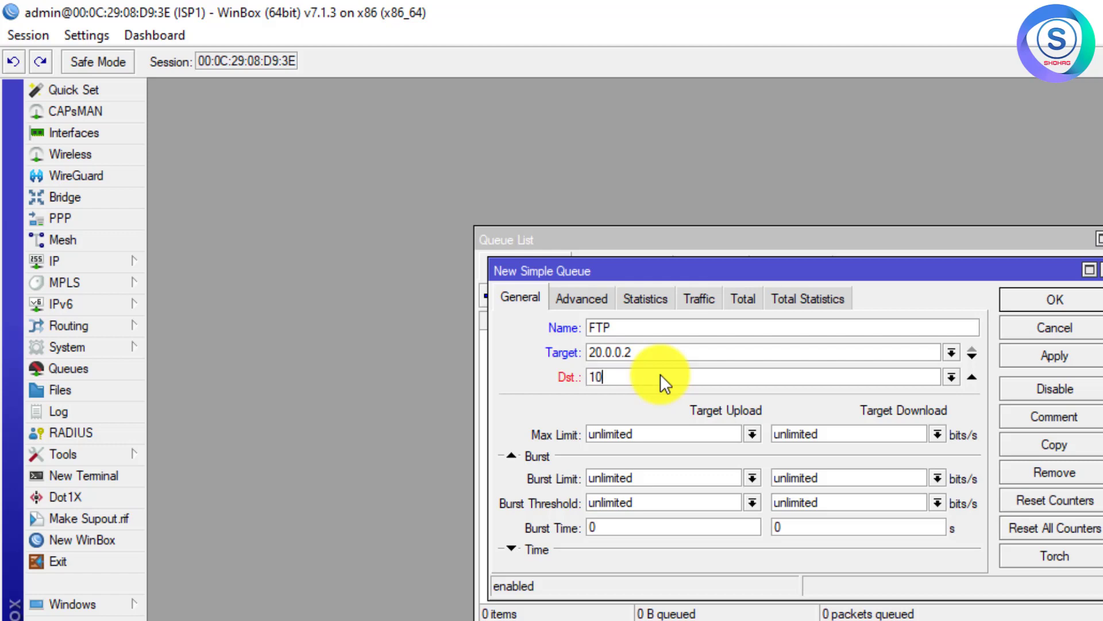
{"action": "type", "text": ".0.0.0/24"}
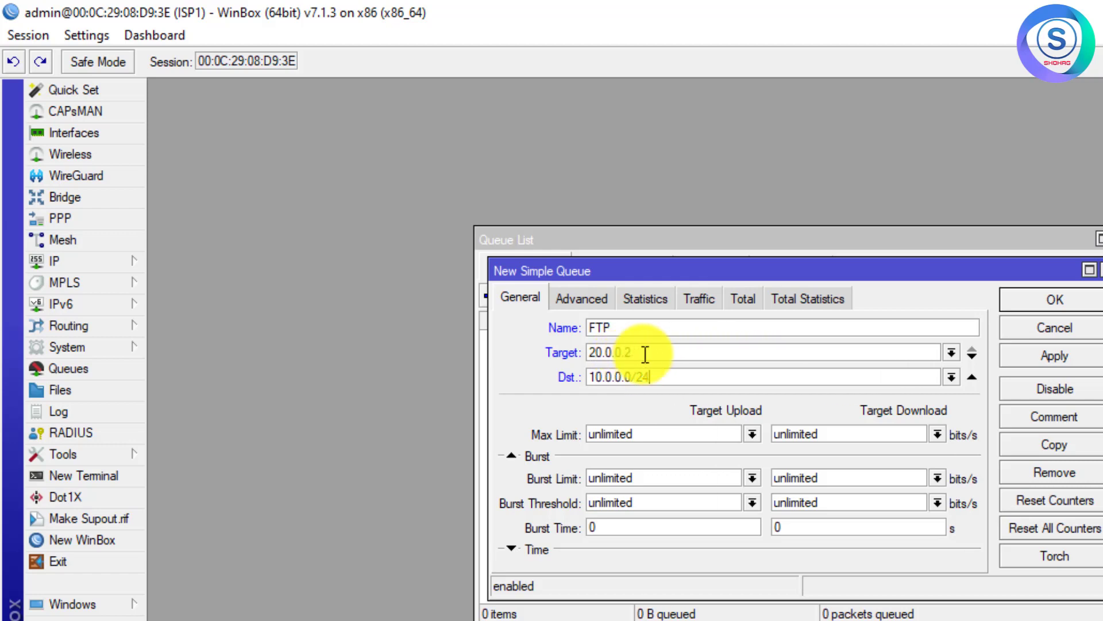
{"action": "left_click", "coordinate": [750, 437]}
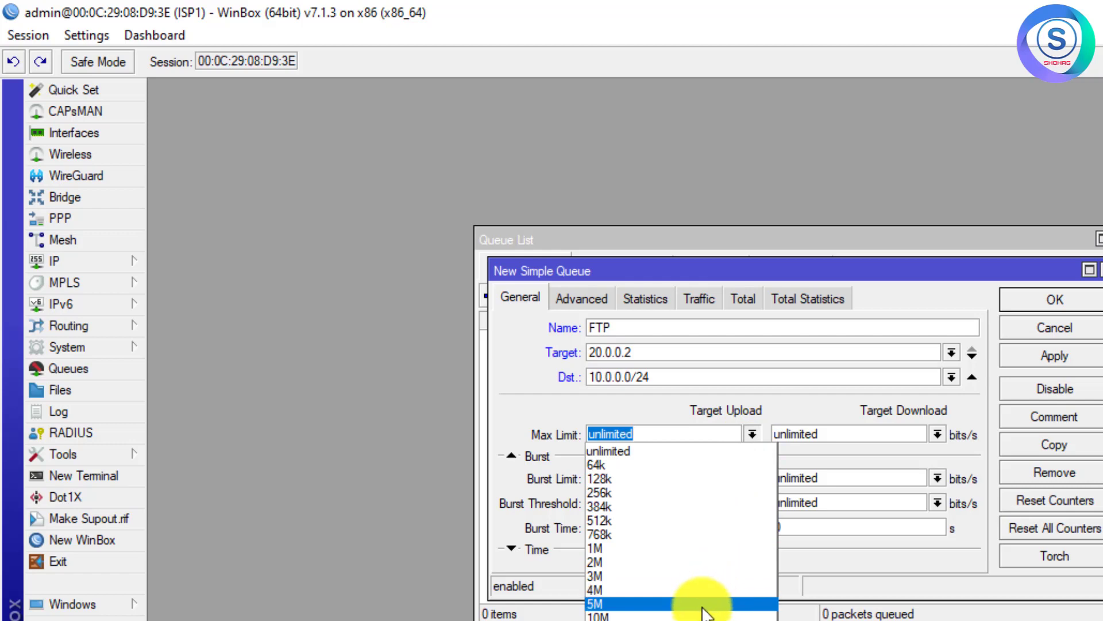
{"action": "left_click", "coordinate": [658, 325]}
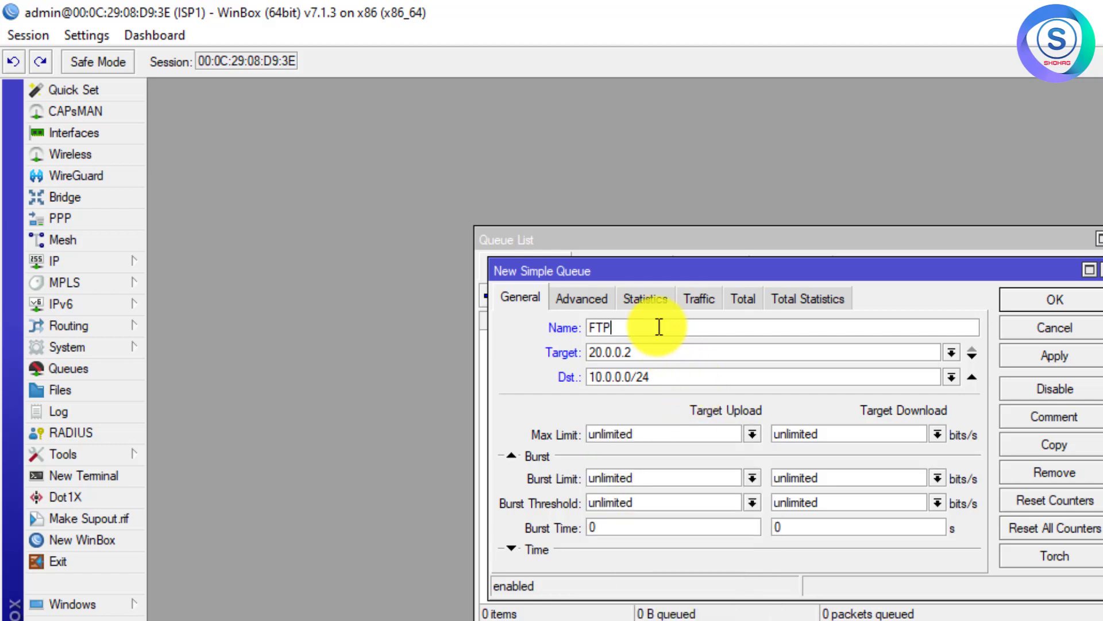
{"action": "type", "text": "_User1"}
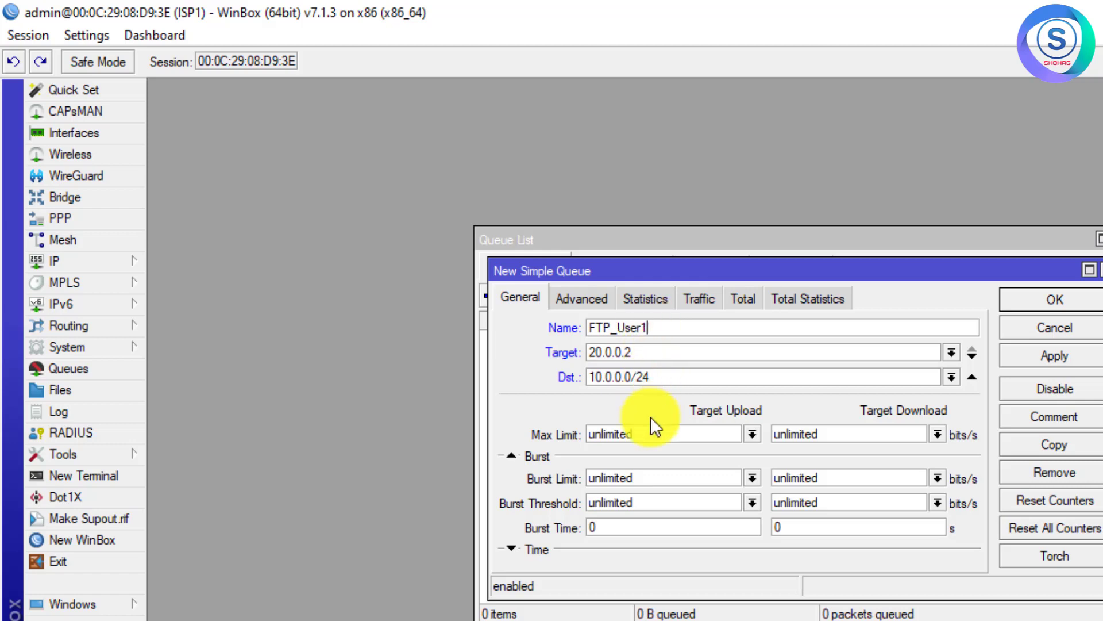
- Set the queue's upload and download max limits to 10M and save the queue
{"action": "left_click", "coordinate": [752, 433]}
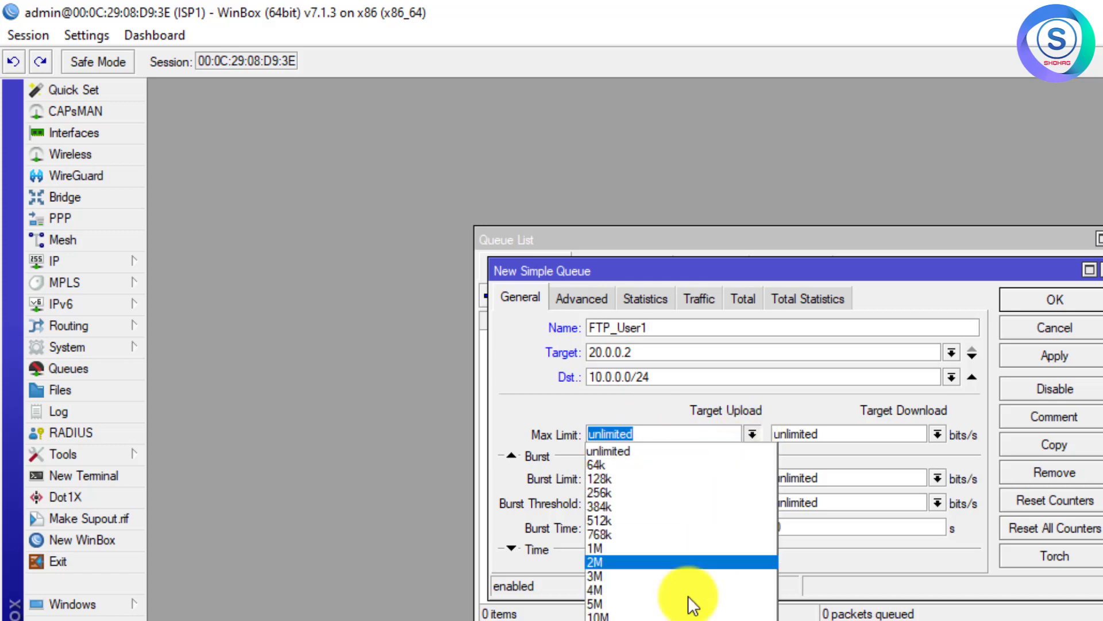
{"action": "left_click", "coordinate": [669, 608]}
{"action": "left_click", "coordinate": [922, 435]}
{"action": "left_click", "coordinate": [938, 436]}
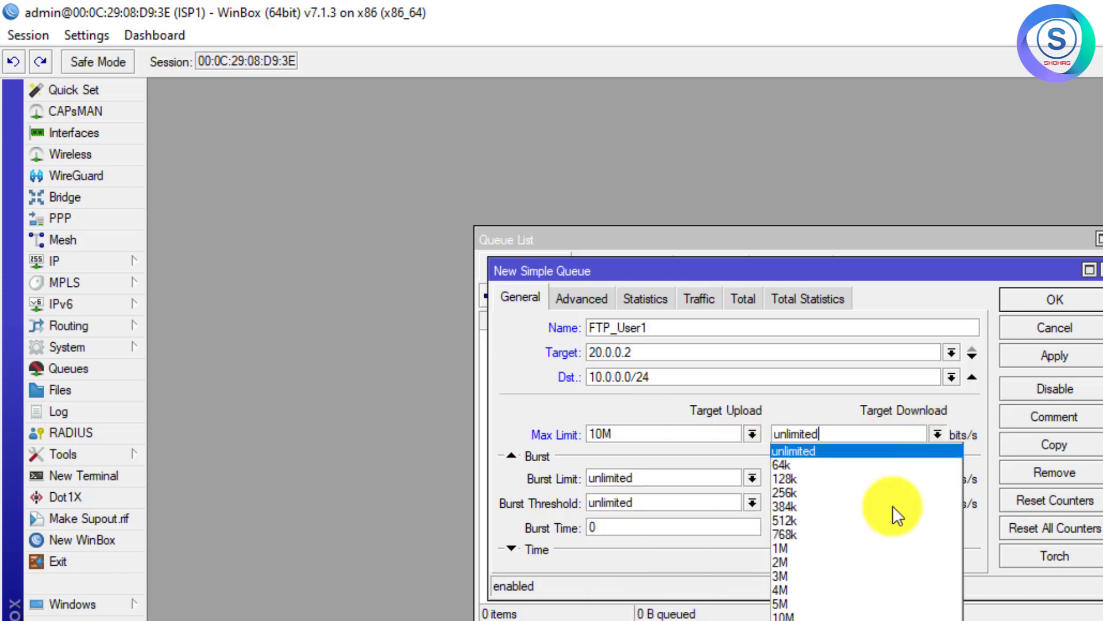
{"action": "left_click", "coordinate": [844, 607]}
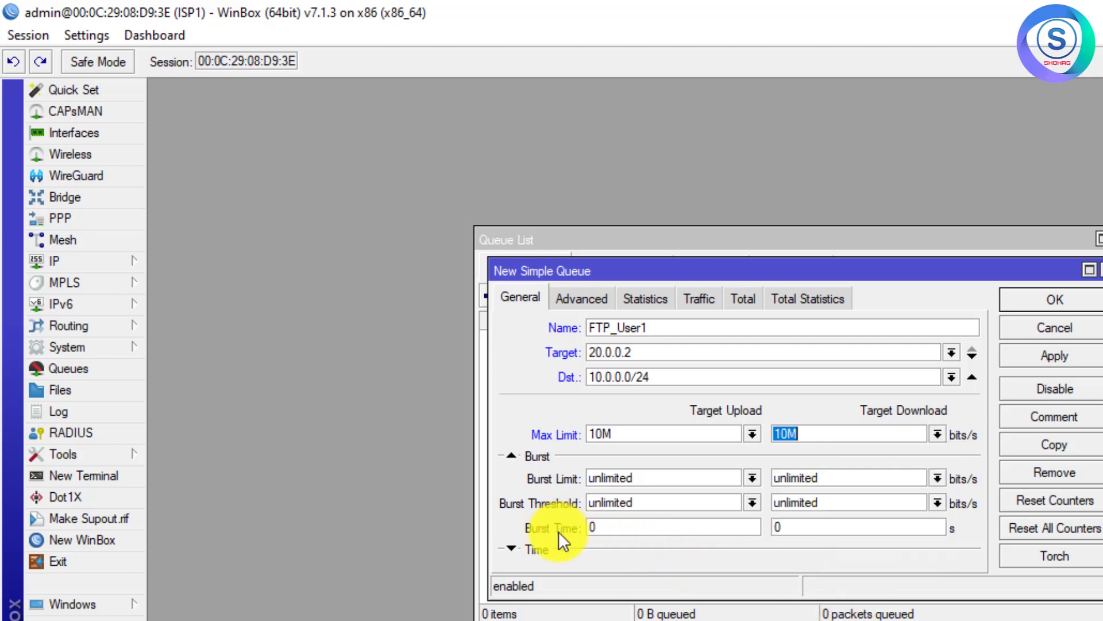
{"action": "left_click", "coordinate": [1039, 357]}
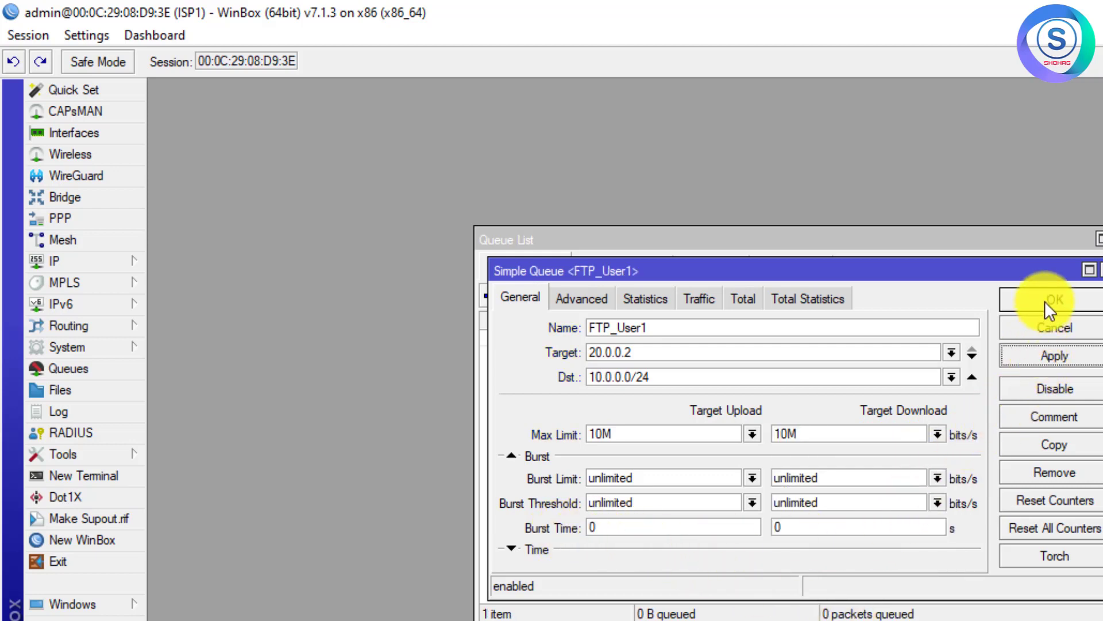
{"action": "left_click", "coordinate": [1045, 300]}
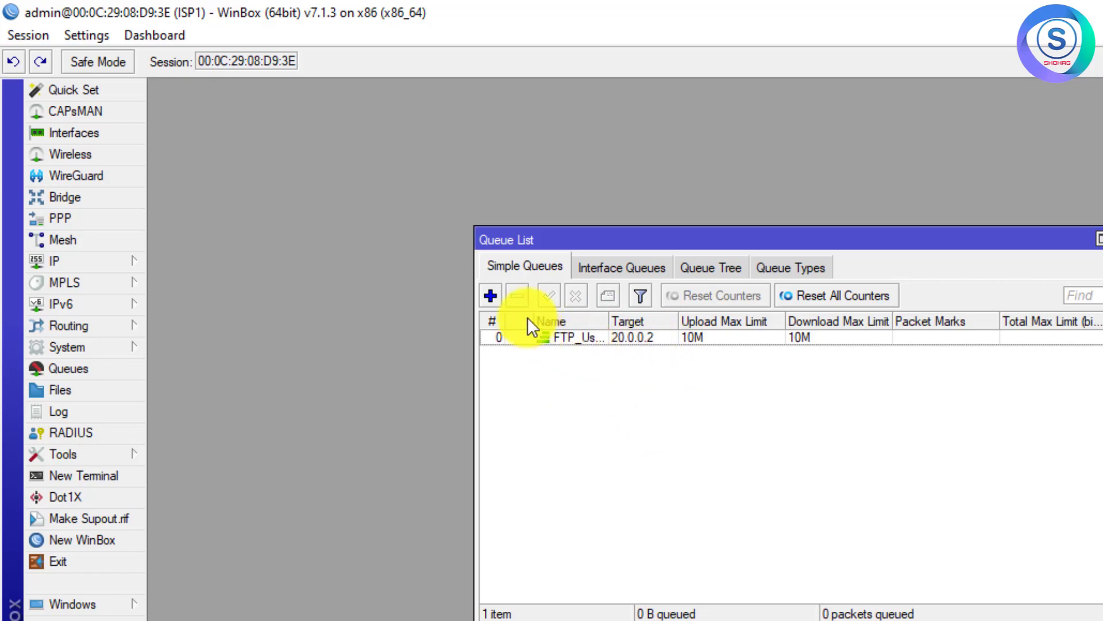
- Try to add a second simple queue with the default name and target 20.0.0.2
{"action": "left_click", "coordinate": [497, 295]}
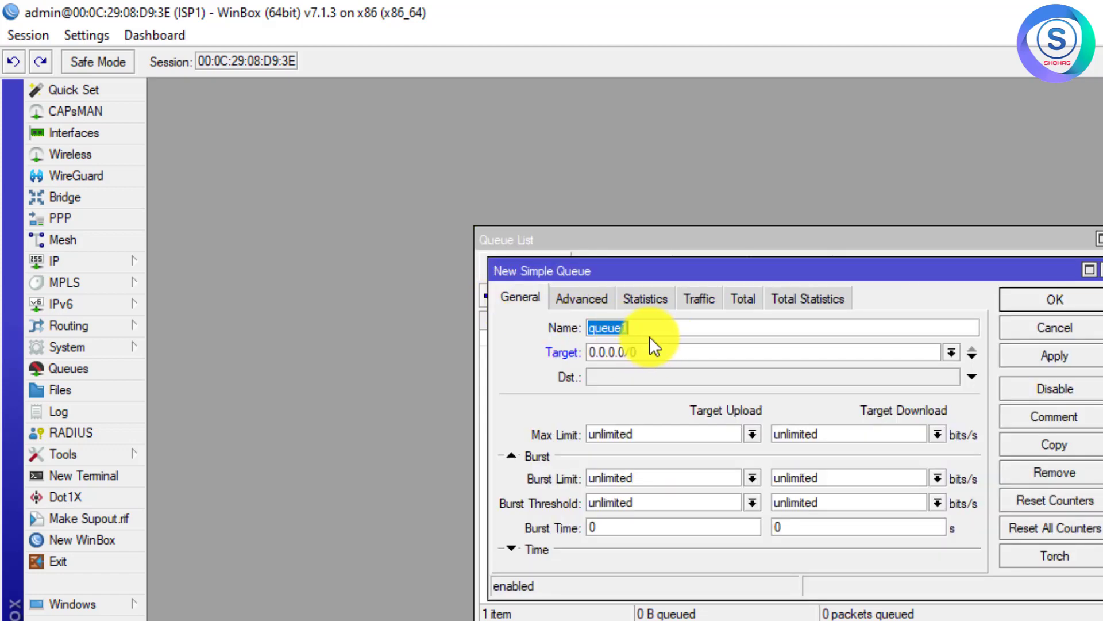
{"action": "key", "text": "Tab"}
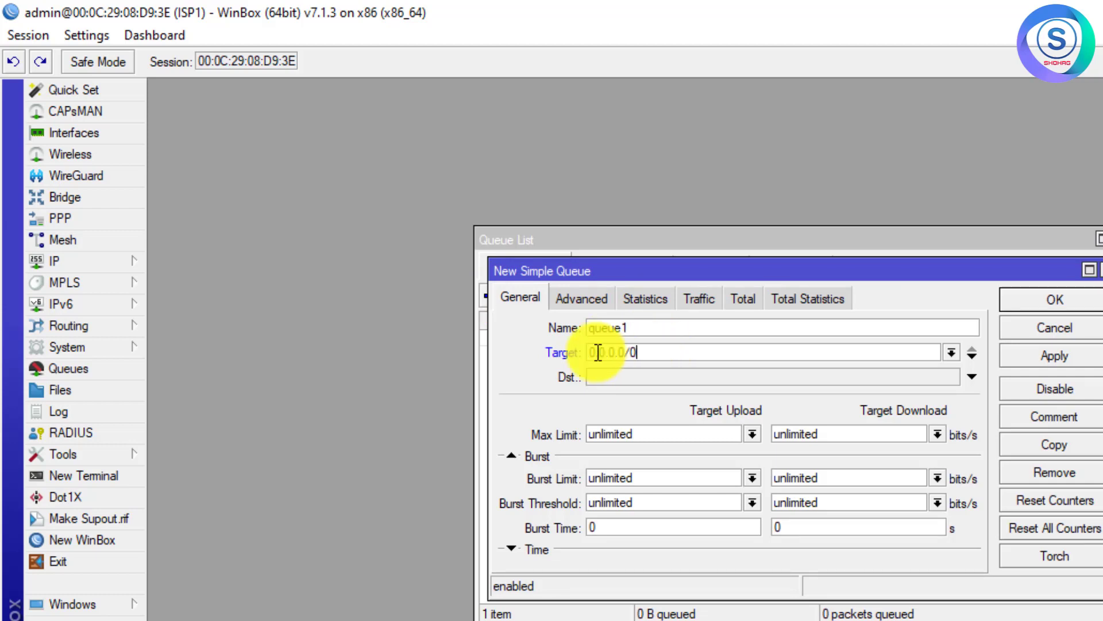
{"action": "type", "text": "20.0"}
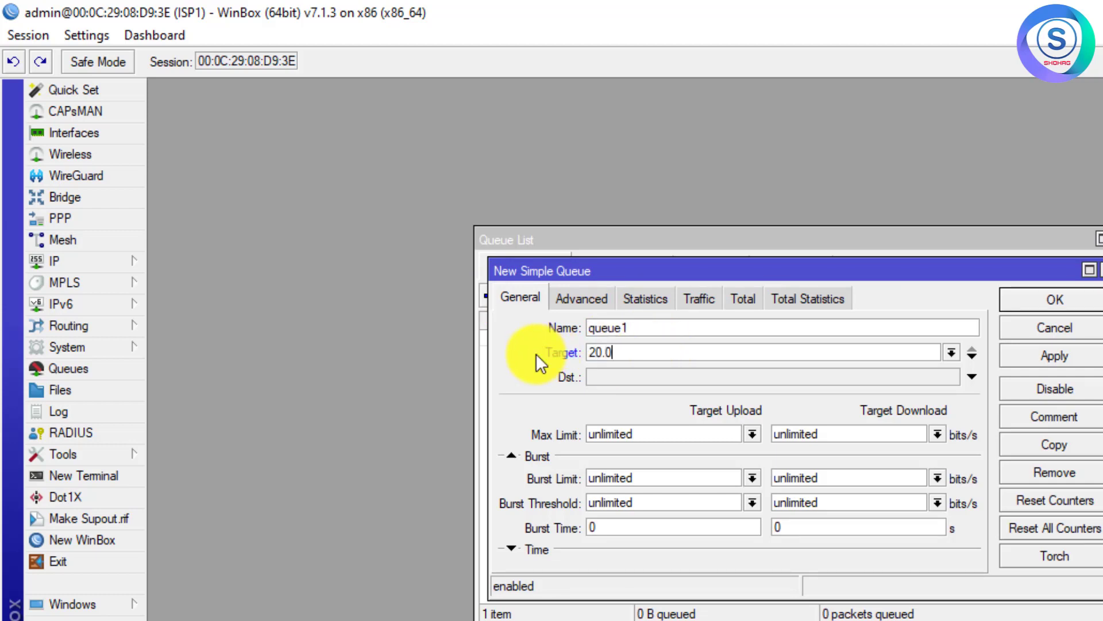
{"action": "type", "text": ".0.2"}
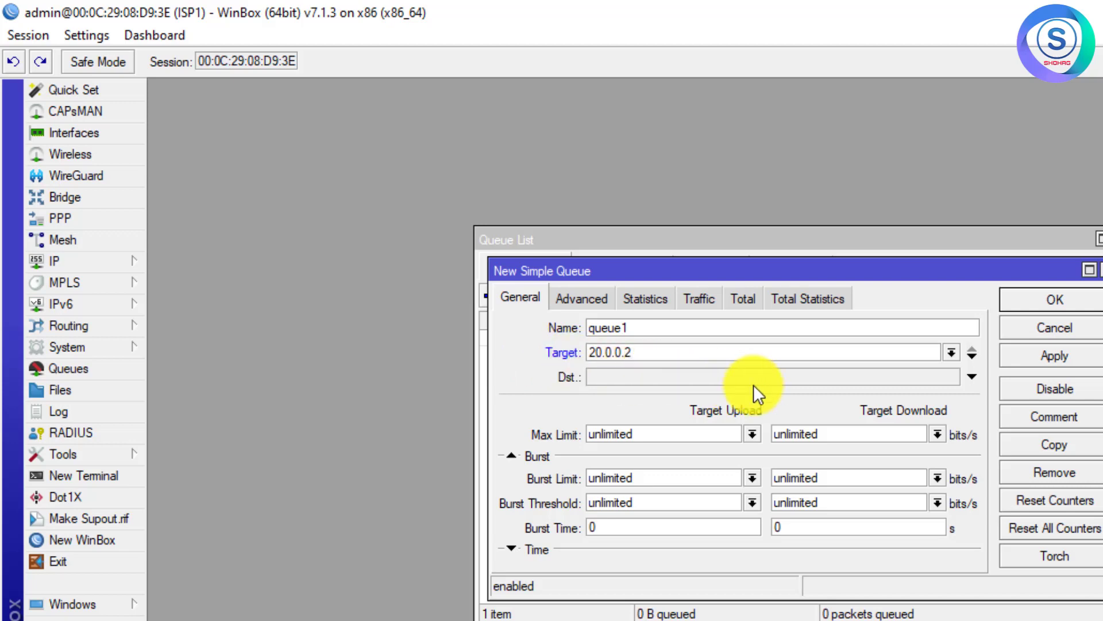
{"action": "left_click", "coordinate": [1035, 356]}
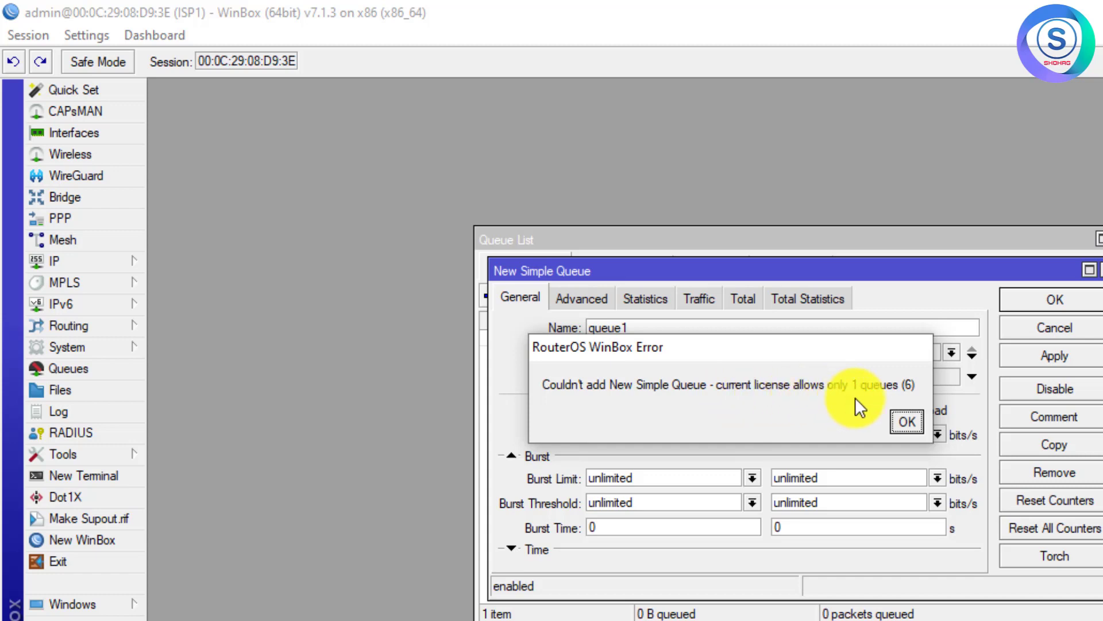
{"action": "left_click", "coordinate": [908, 422]}
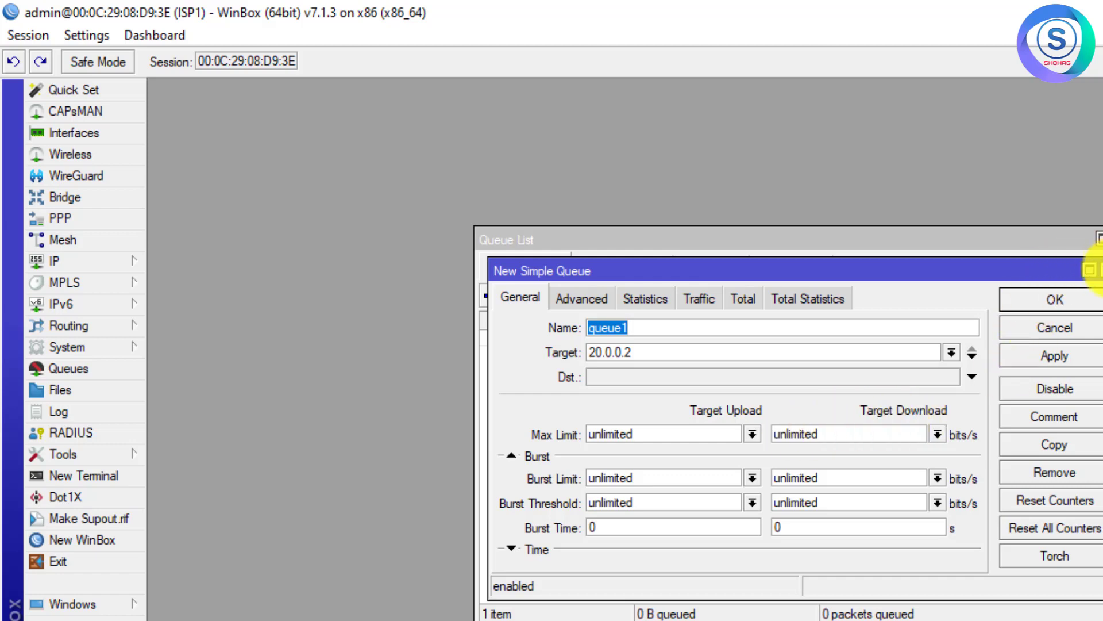
{"action": "left_click", "coordinate": [1092, 270]}
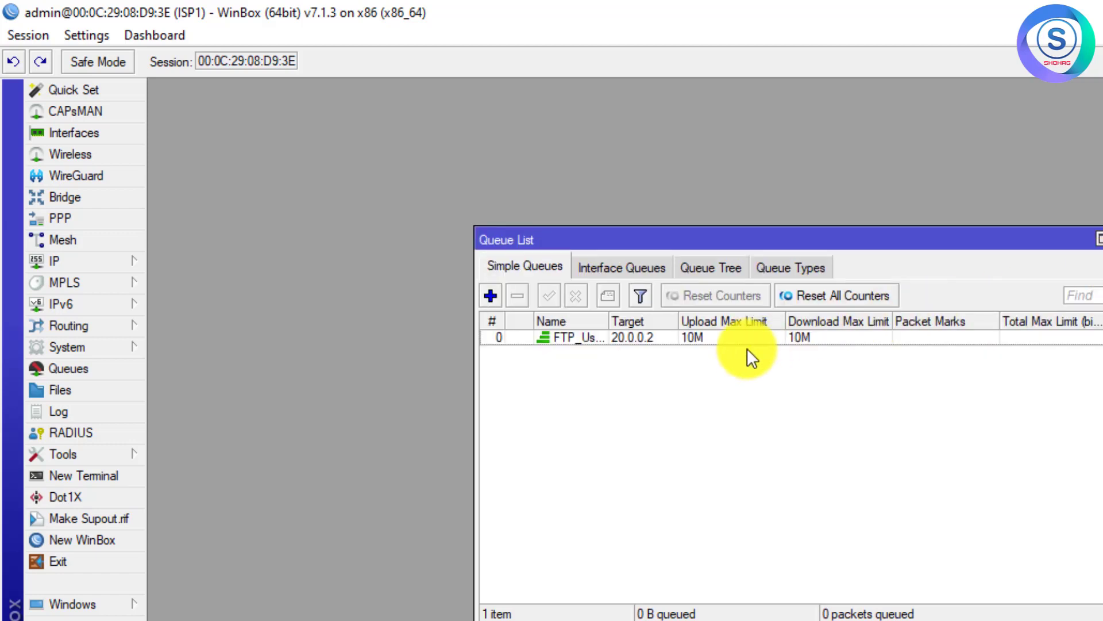
- Remove the FTP_User1 queue and close the queue list
{"action": "left_click", "coordinate": [650, 336]}
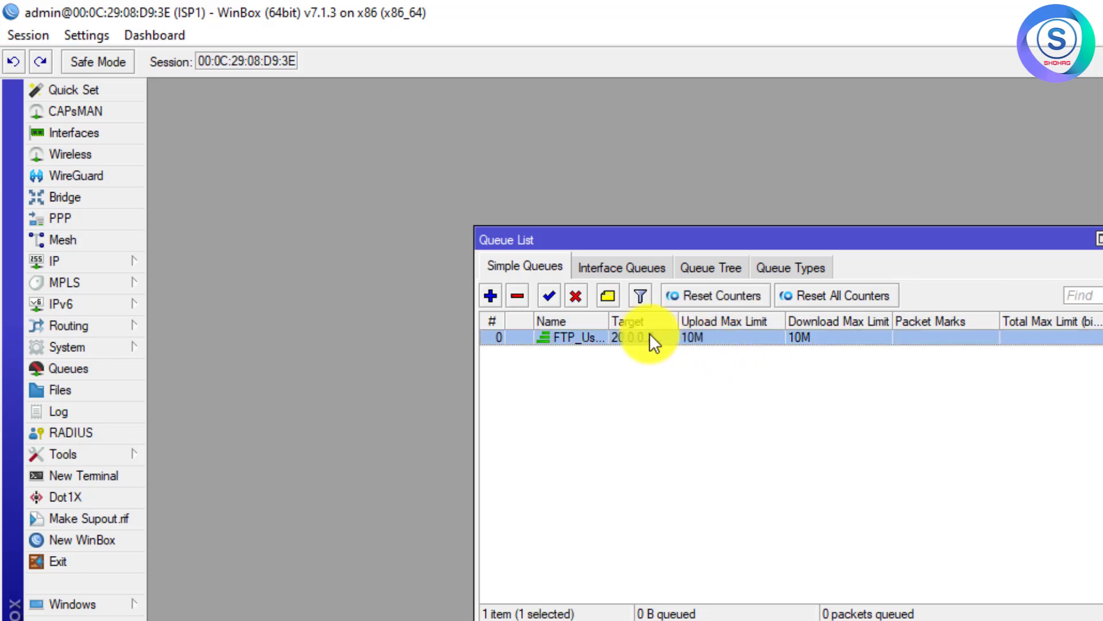
{"action": "left_click", "coordinate": [518, 295]}
{"action": "left_click", "coordinate": [1099, 239]}
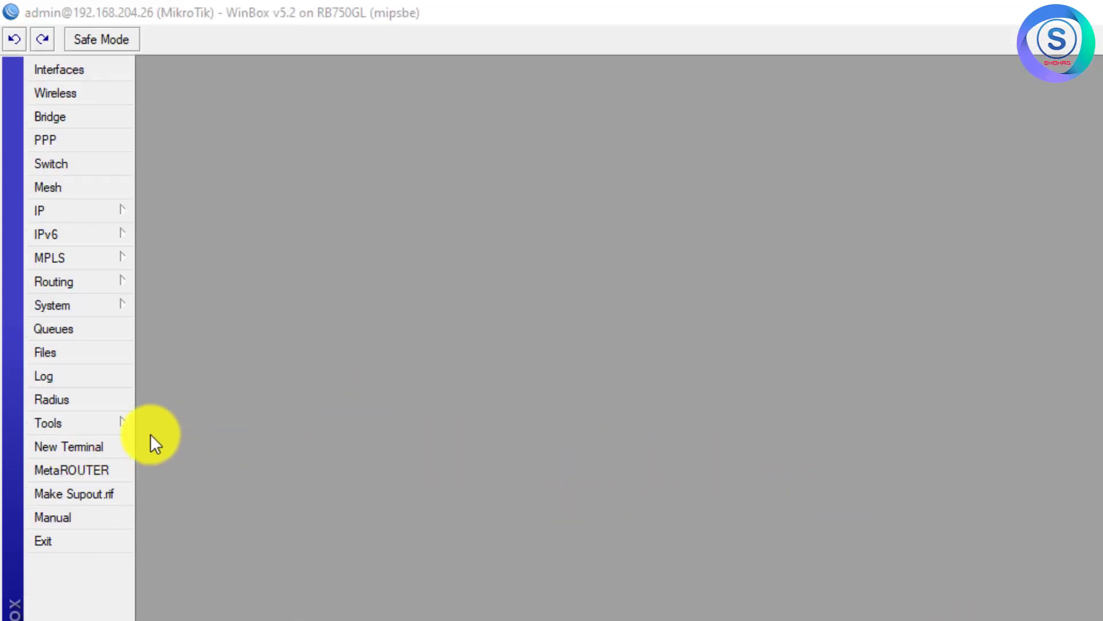
- In the RB750GL router session, start a simple queue named GGC_User1 with target address 20.0.0.2
{"action": "left_click", "coordinate": [92, 330]}
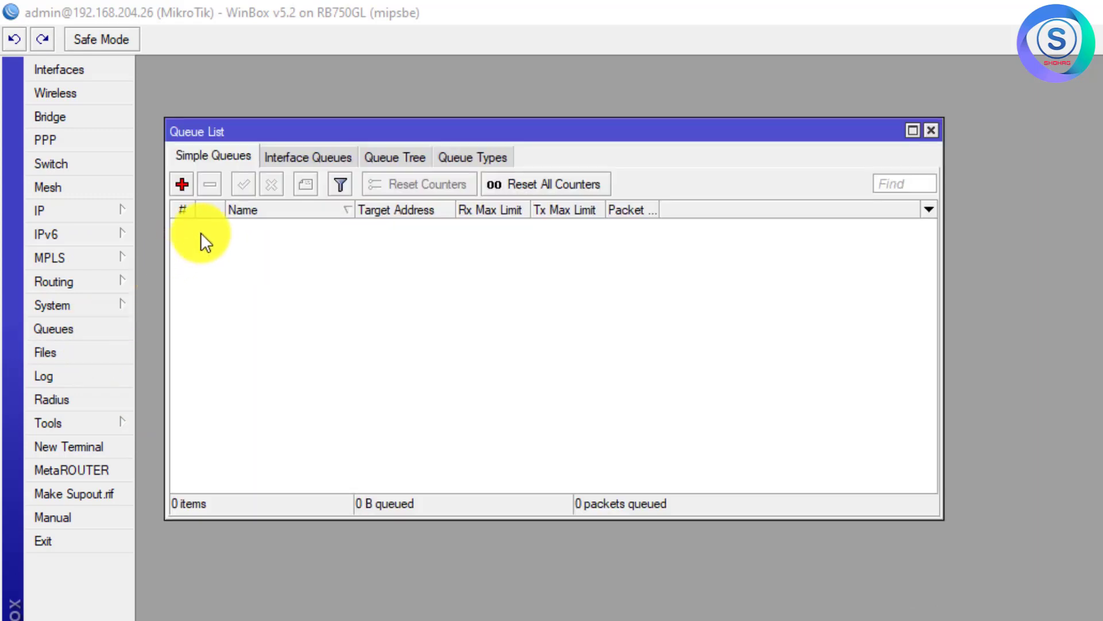
{"action": "left_click", "coordinate": [183, 185]}
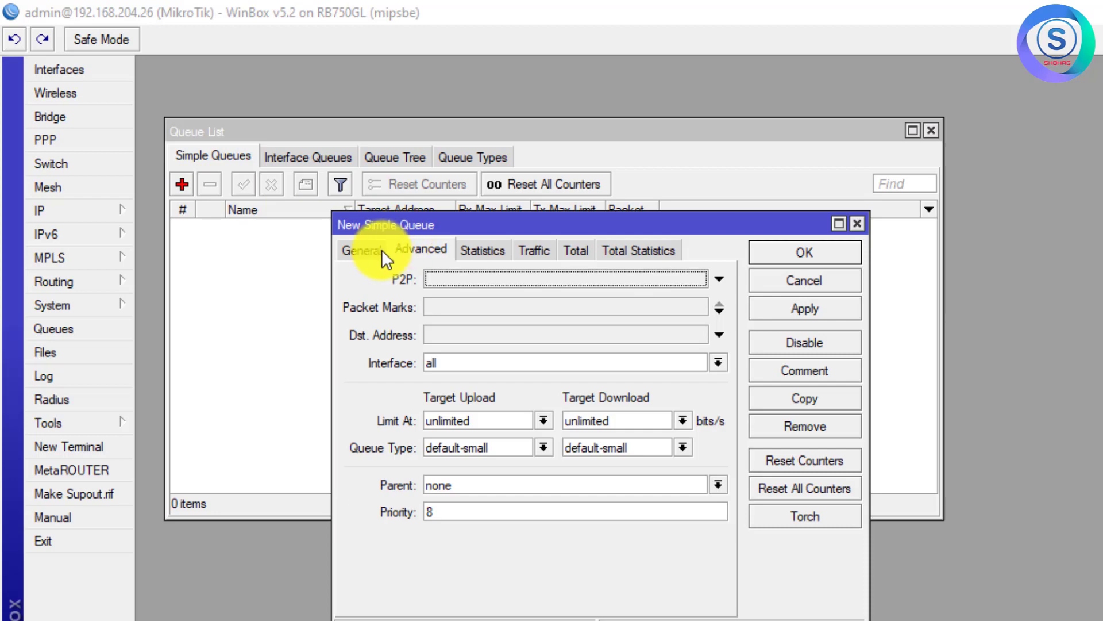
{"action": "left_click", "coordinate": [362, 251]}
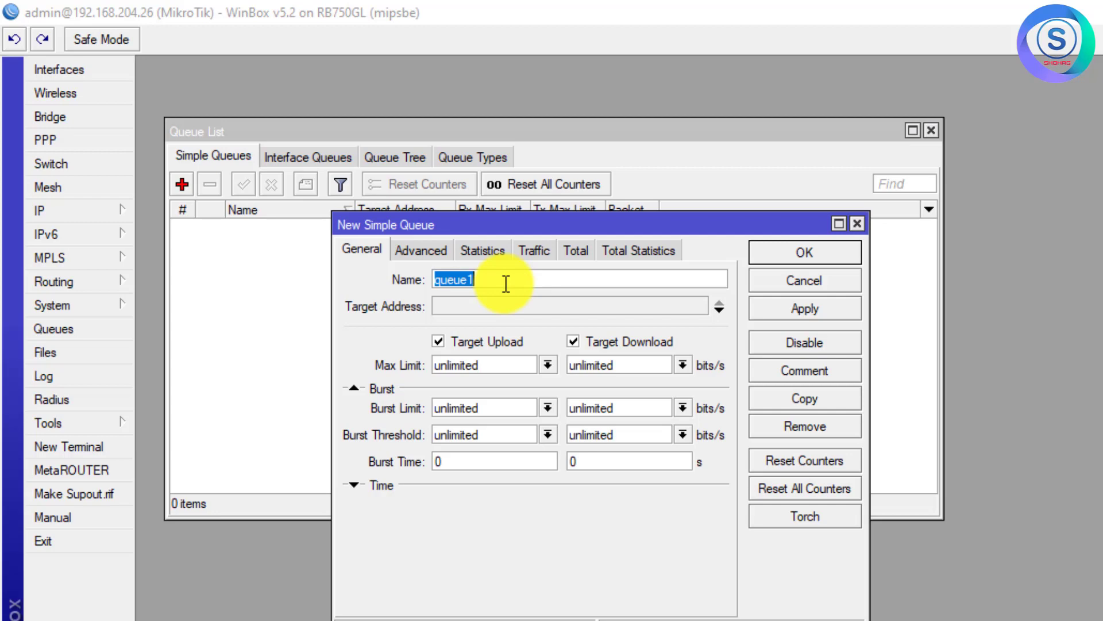
{"action": "type", "text": "GGC_User1"}
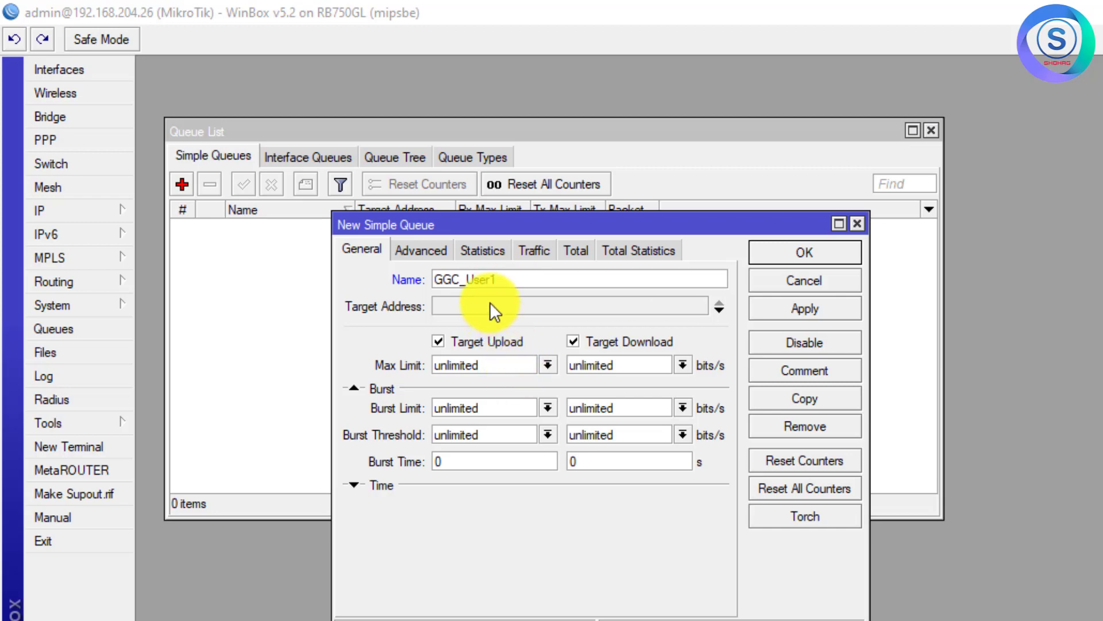
{"action": "left_click", "coordinate": [490, 302]}
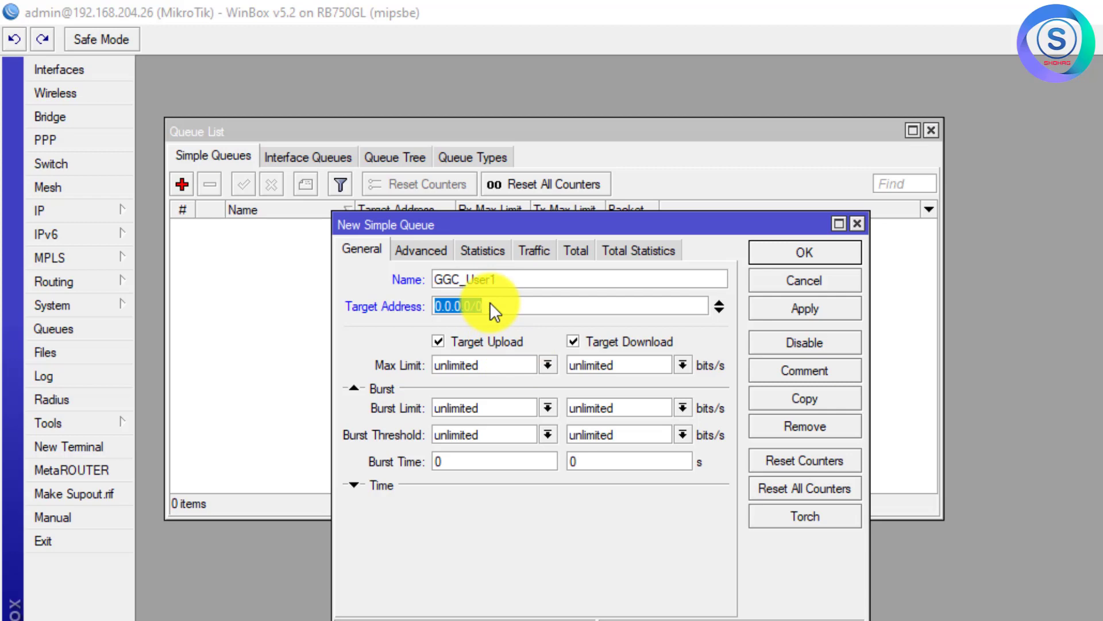
{"action": "type", "text": "20.0.0"}
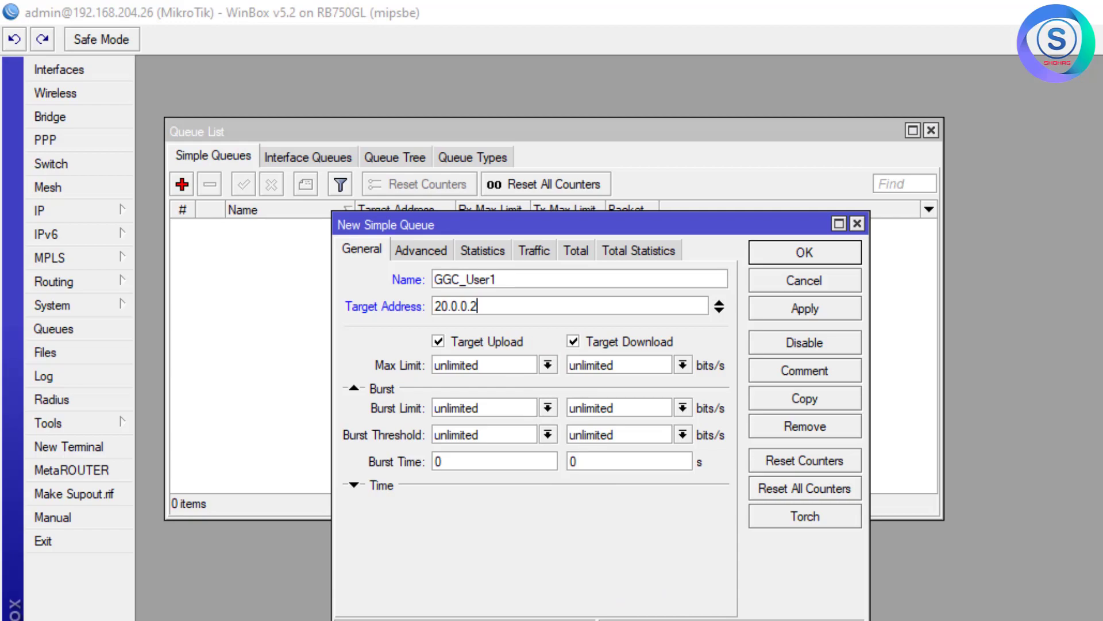
- Check user_1's GGC allowance in the network diagram and set the GGC_User1 queue's upload and download max limits to 5M
{"action": "key", "text": "alt+Tab"}
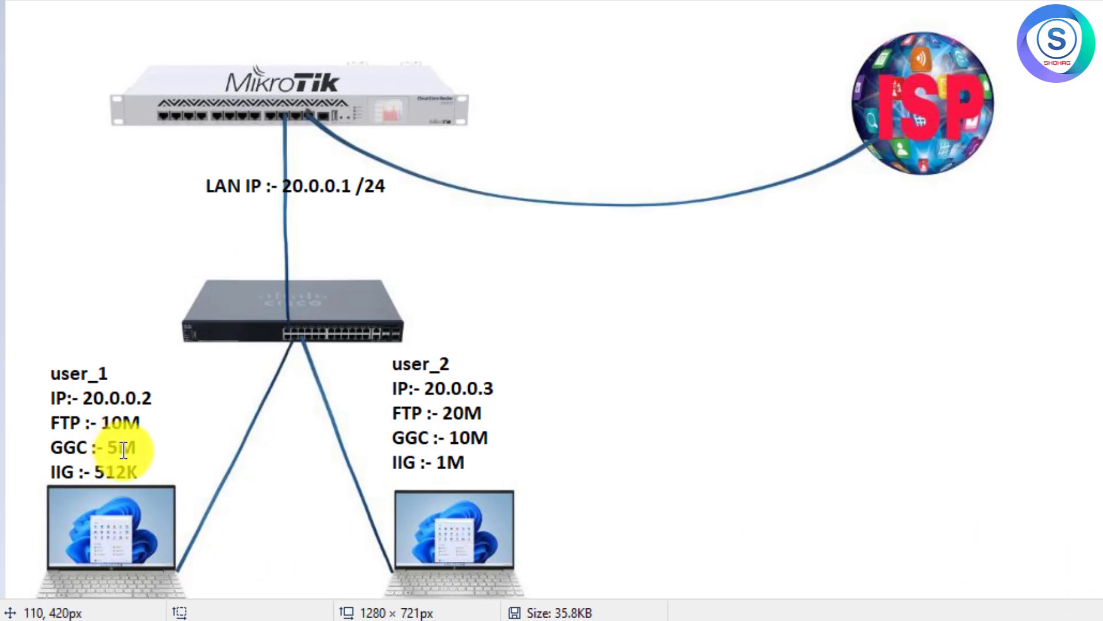
{"action": "key", "text": "alt+Tab"}
{"action": "left_click", "coordinate": [547, 365]}
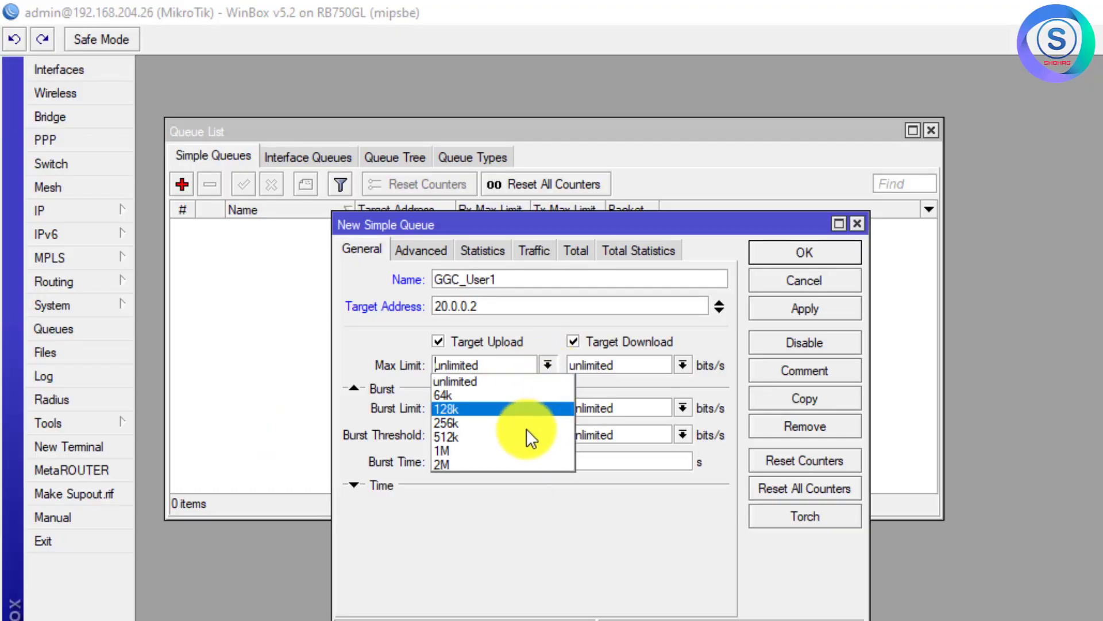
{"action": "left_click", "coordinate": [500, 450]}
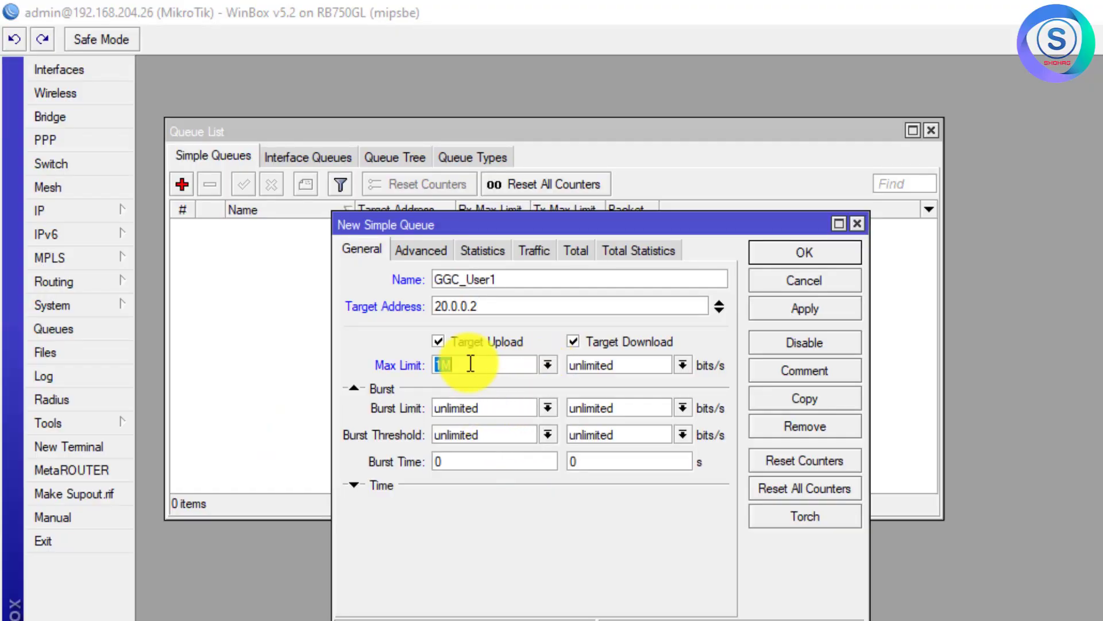
{"action": "left_click", "coordinate": [439, 364]}
{"action": "key", "text": "BackSpace"}
{"action": "type", "text": "5"}
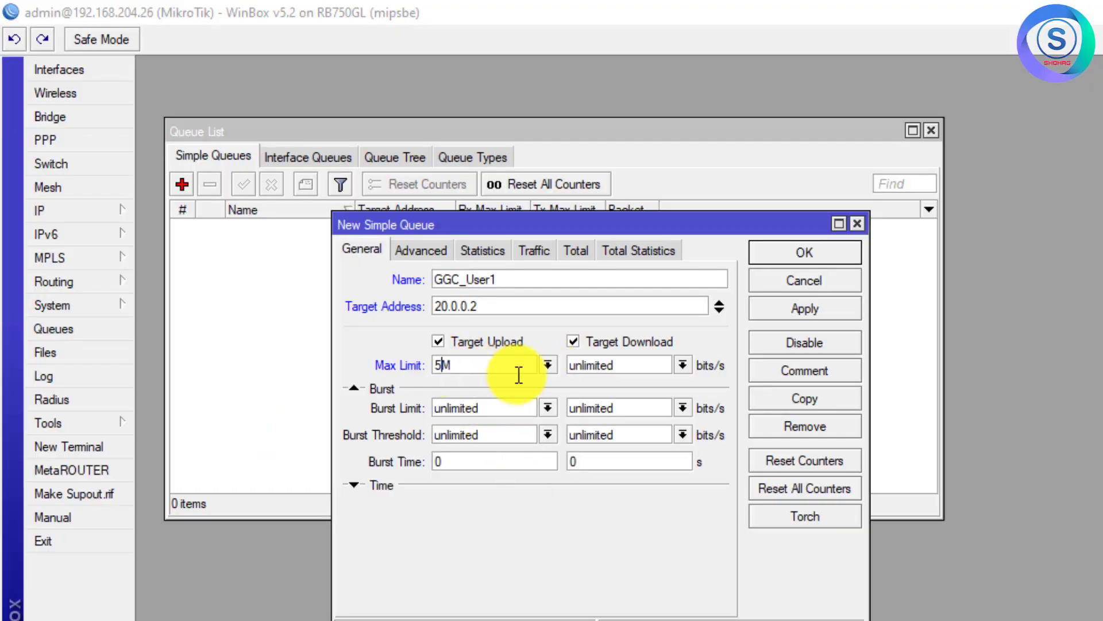
{"action": "left_click", "coordinate": [683, 365]}
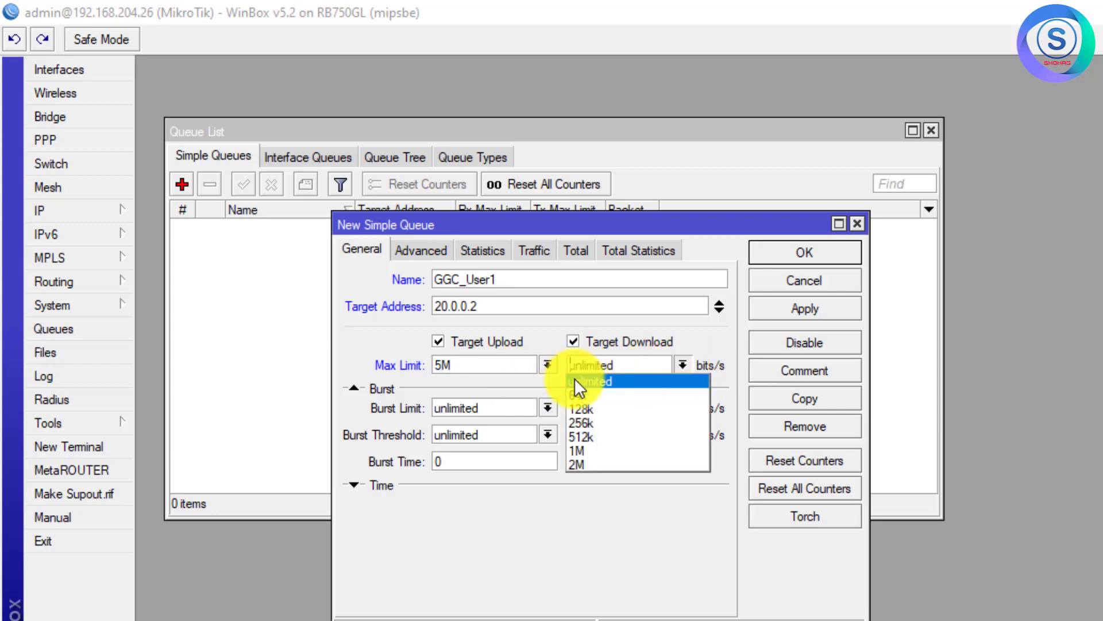
{"action": "left_click", "coordinate": [591, 452]}
{"action": "left_click", "coordinate": [576, 365]}
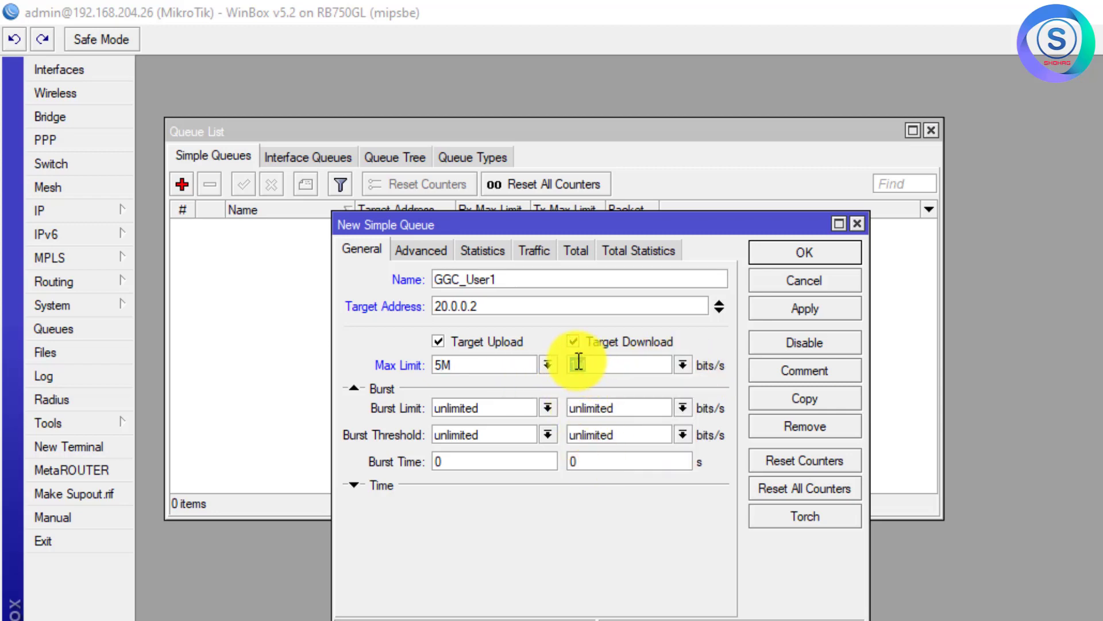
{"action": "key", "text": "BackSpace"}
{"action": "type", "text": "5"}
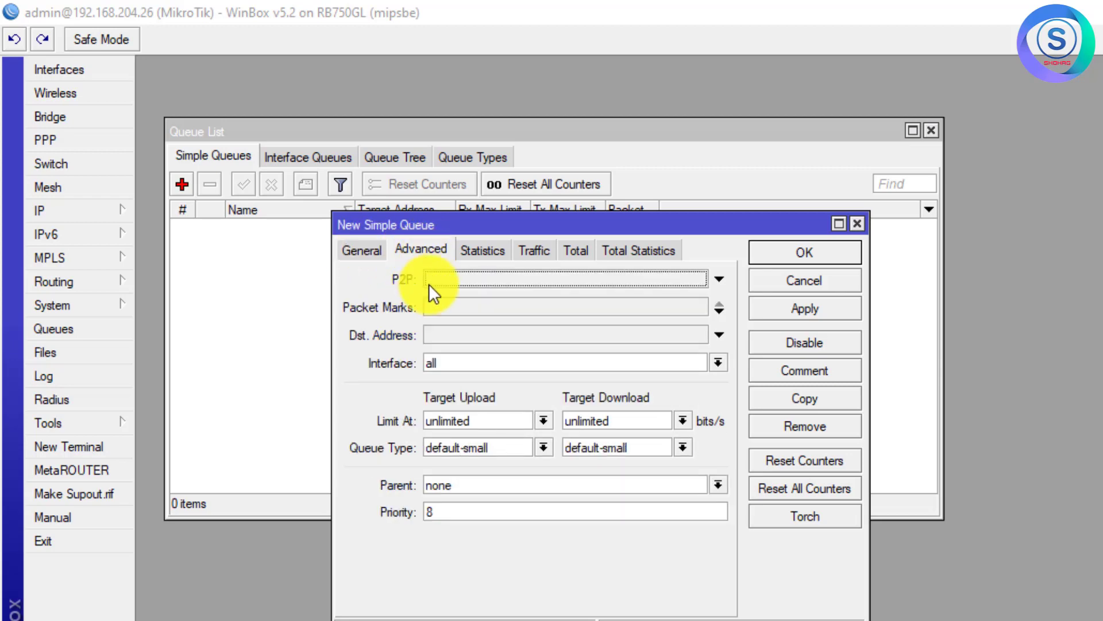
- Set the GGC_User1 queue's destination address to 110.100.10.0/26 and save the queue
{"action": "left_click", "coordinate": [447, 338]}
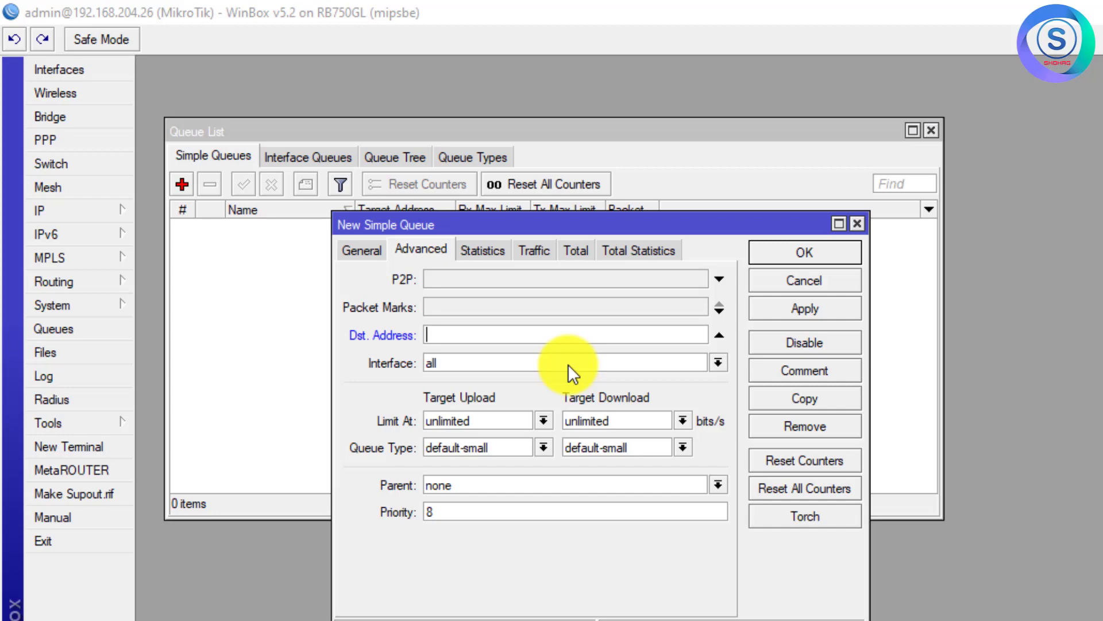
{"action": "type", "text": "110.100.10.0/26"}
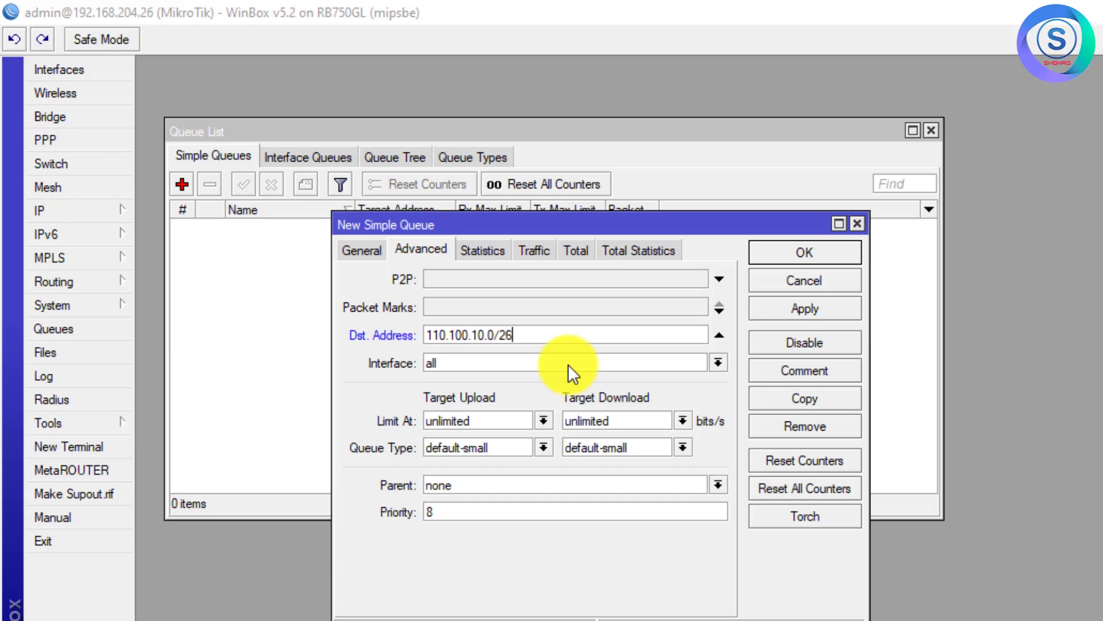
{"action": "left_click", "coordinate": [803, 310]}
{"action": "left_click", "coordinate": [810, 256]}
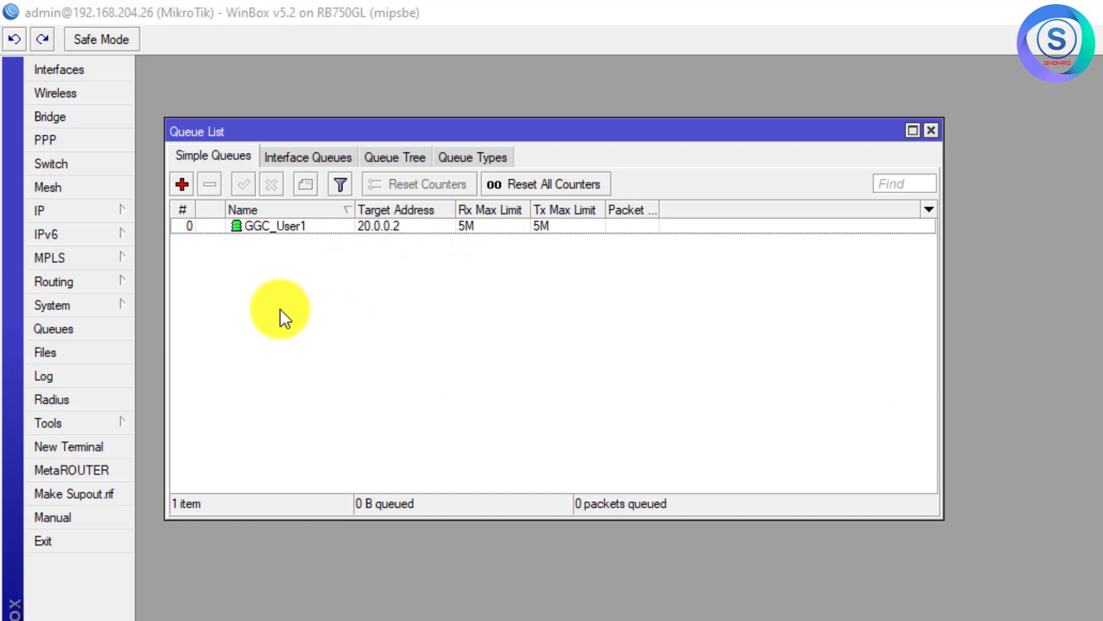
- Start a new simple queue named IIG_User1 with target address 20.0.0.2
{"action": "left_click", "coordinate": [185, 186]}
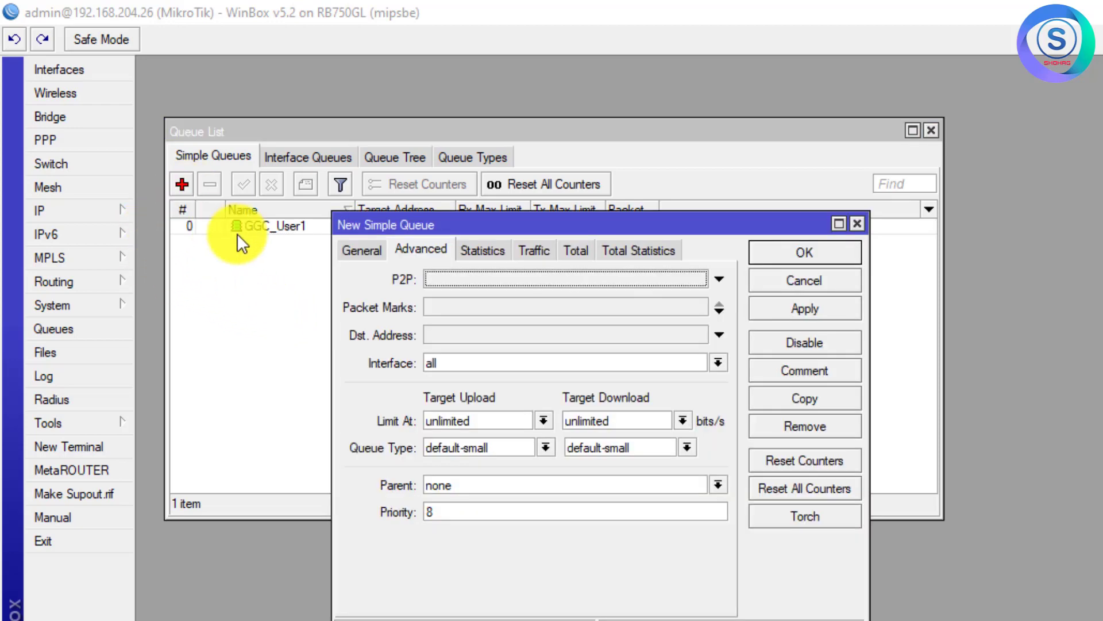
{"action": "left_click", "coordinate": [374, 249]}
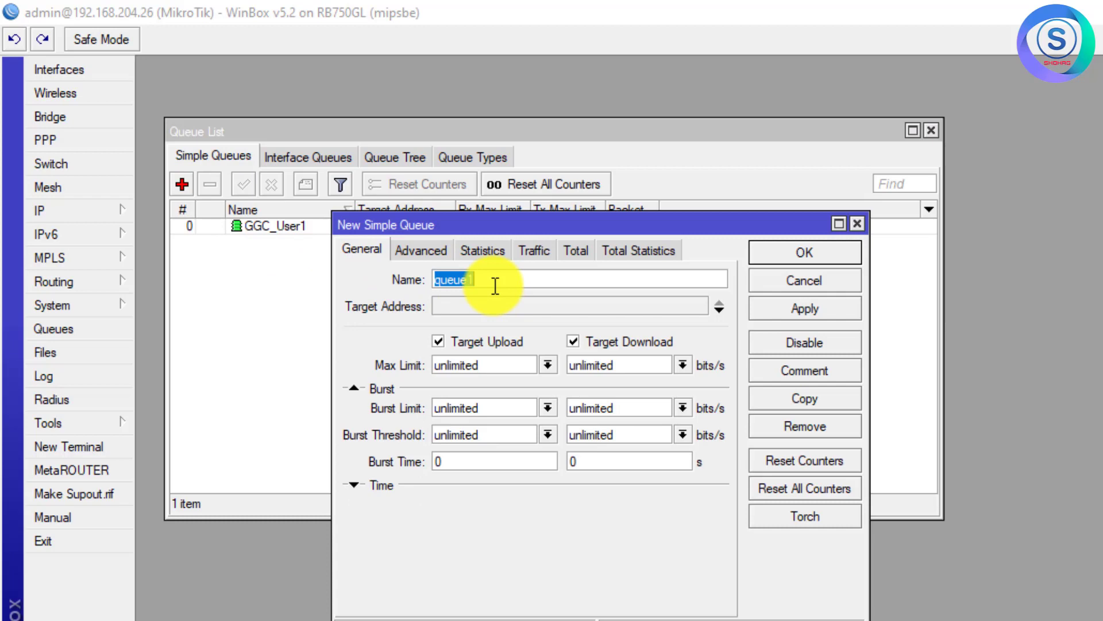
{"action": "type", "text": "IIG_User1"}
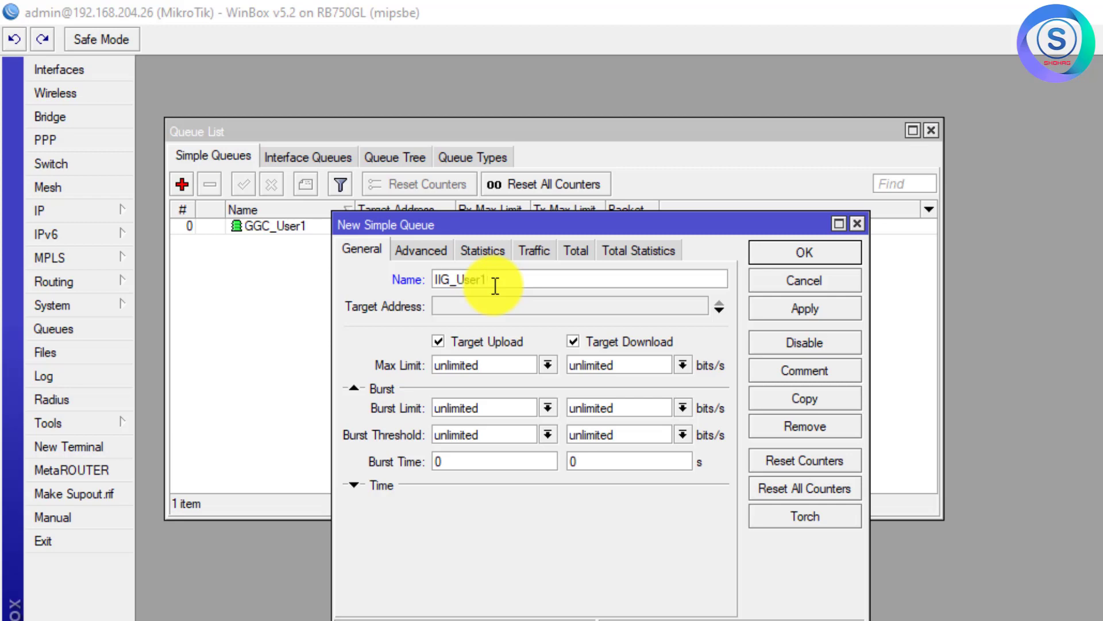
{"action": "left_click", "coordinate": [502, 305]}
{"action": "type", "text": "20.0.0"}
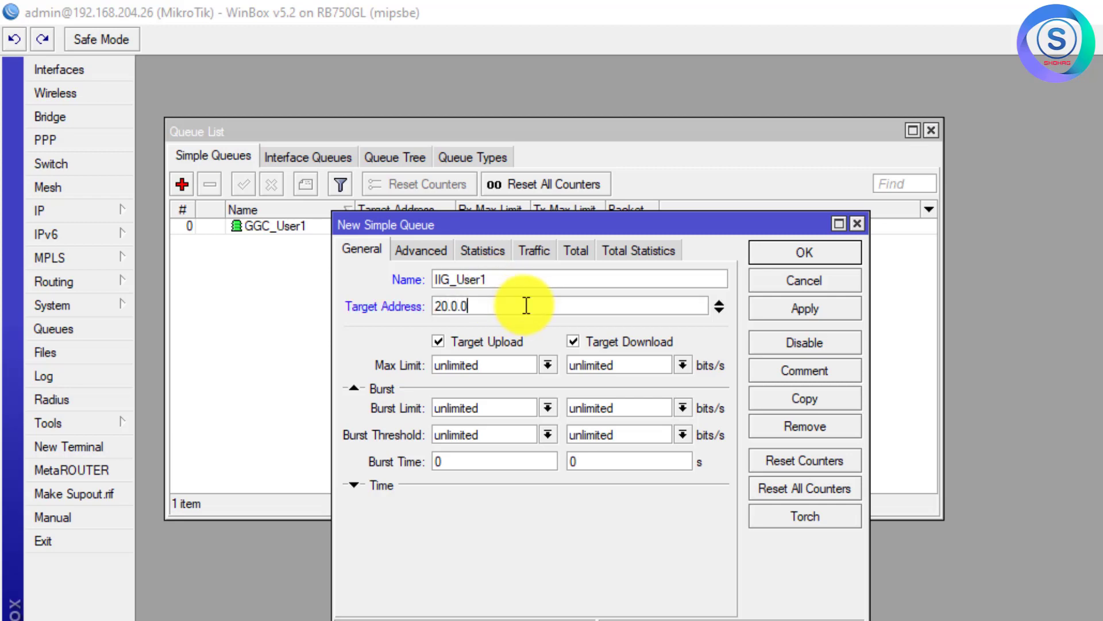
{"action": "type", "text": ".2"}
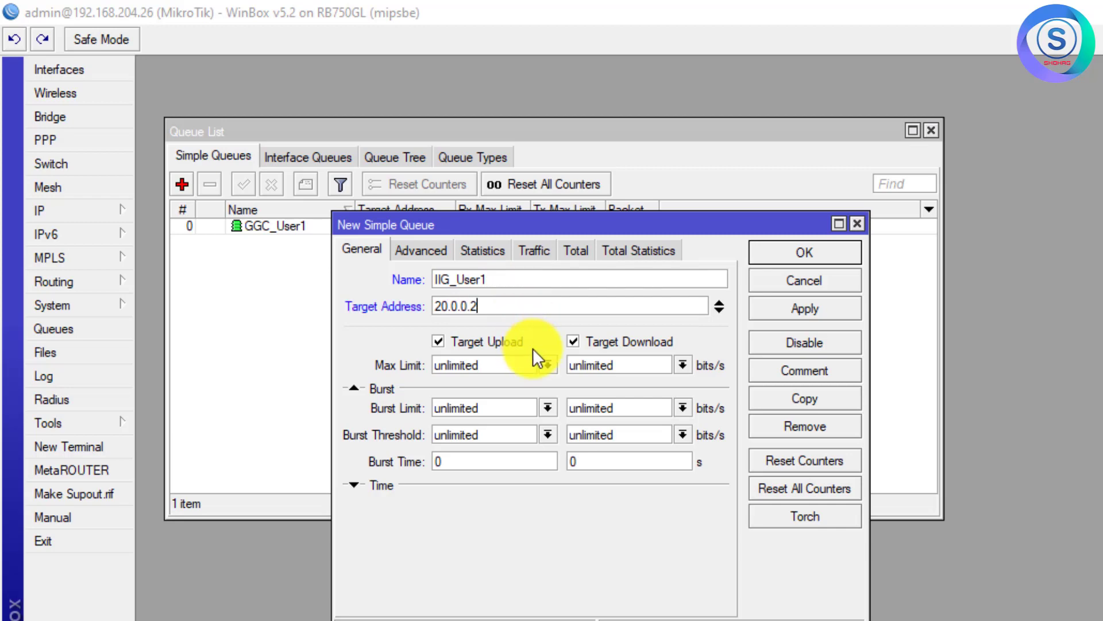
- Set the IIG_User1 queue's upload and download max limits to 1M
{"action": "left_click", "coordinate": [548, 363]}
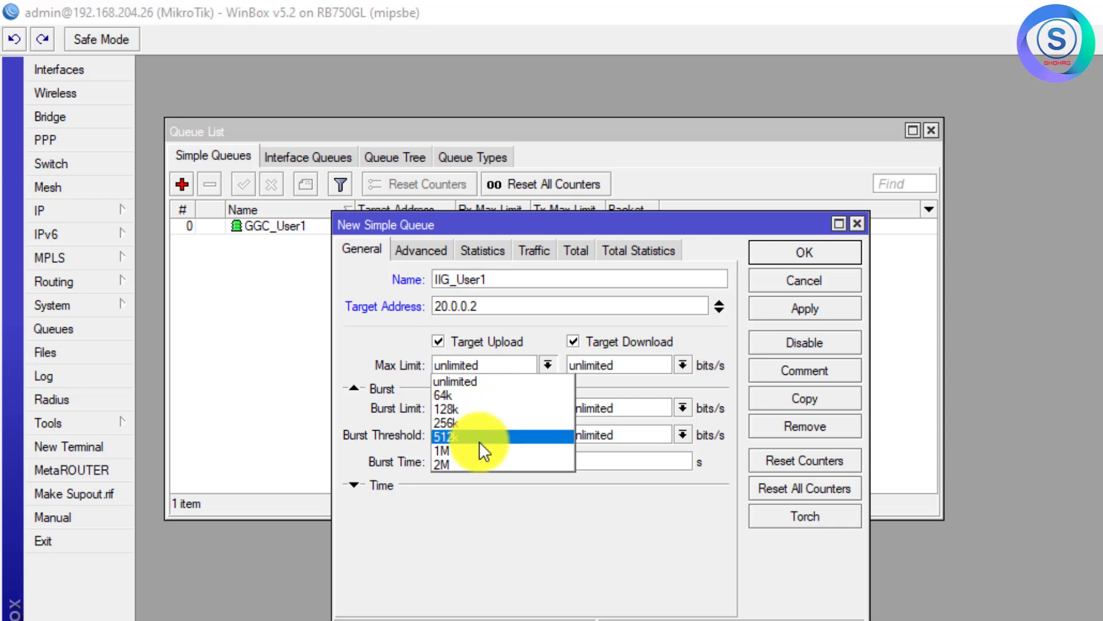
{"action": "left_click", "coordinate": [544, 386]}
{"action": "type", "text": "1M"}
{"action": "left_click", "coordinate": [680, 366]}
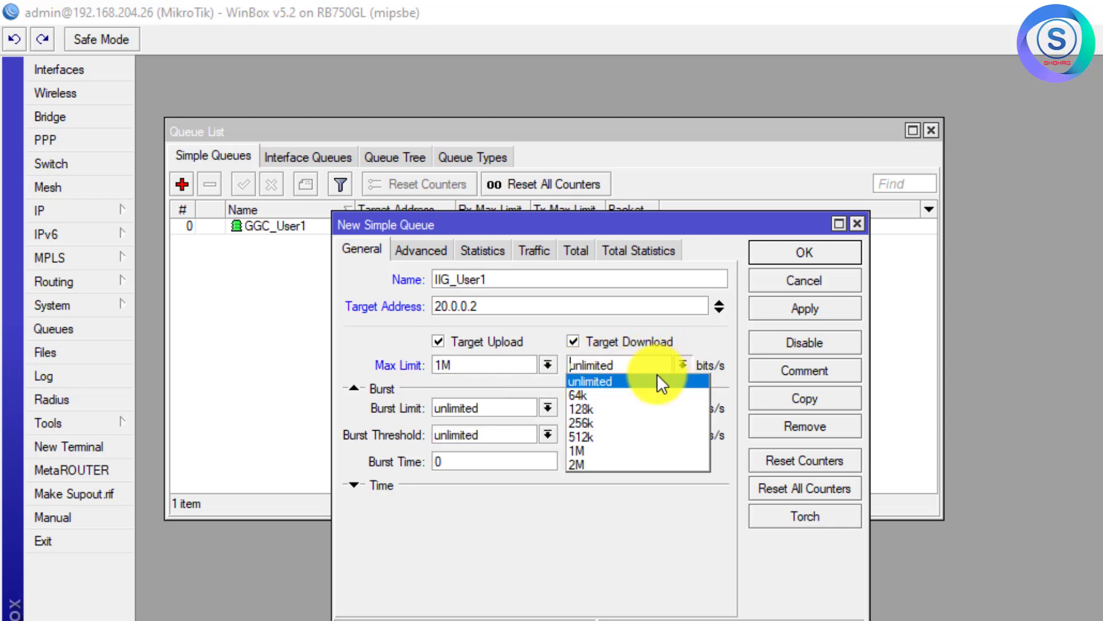
{"action": "left_click", "coordinate": [620, 448]}
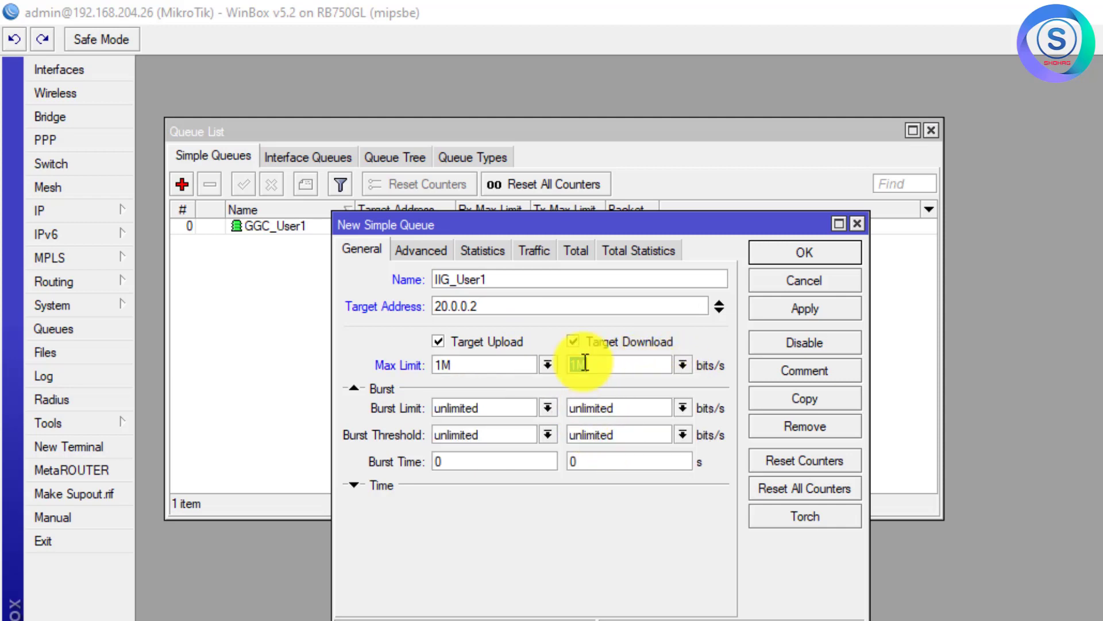
- Open the IIG_User1 queue's destination address for entry and save the queue
{"action": "left_click", "coordinate": [422, 251]}
{"action": "left_click", "coordinate": [471, 335]}
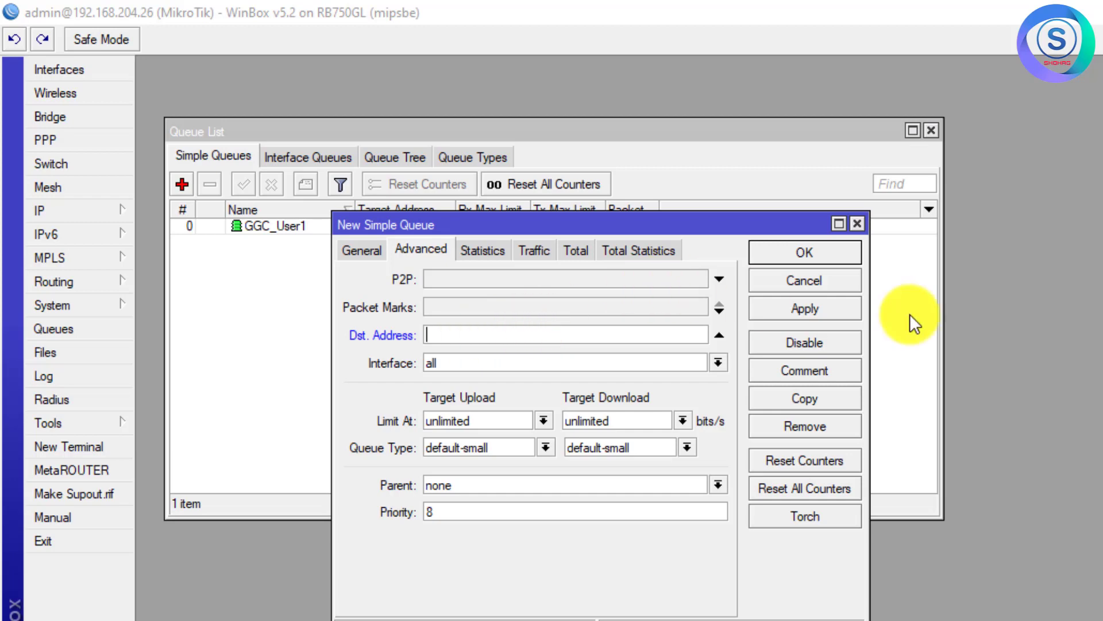
{"action": "left_click", "coordinate": [829, 309]}
{"action": "left_click", "coordinate": [825, 254]}
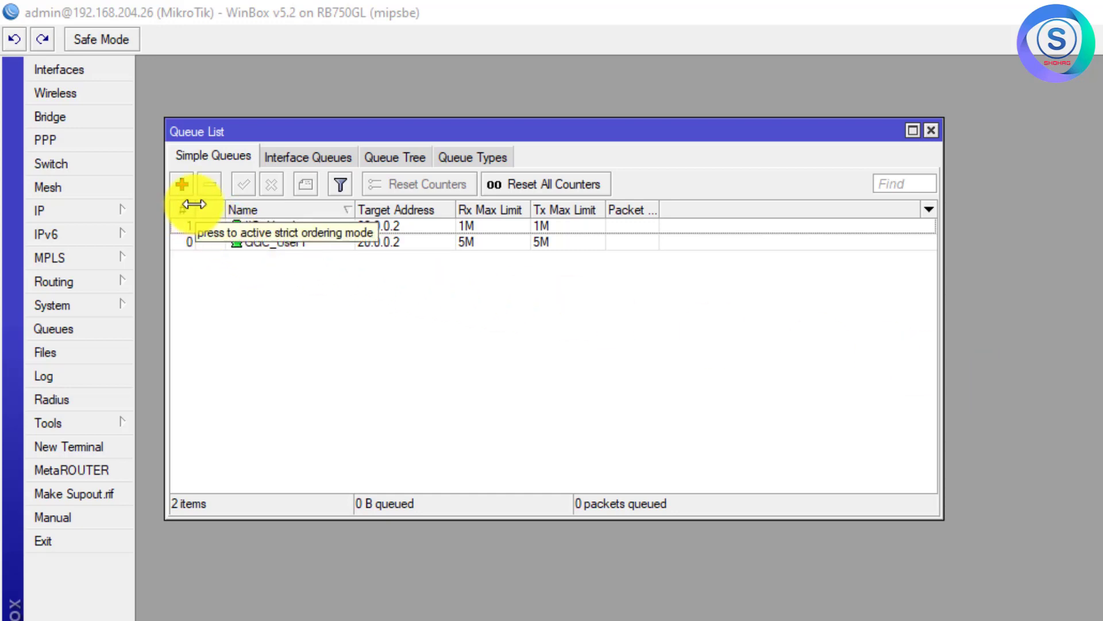
- Start a new simple queue named FTP_User1 with target address 20.0.0.2
{"action": "left_click", "coordinate": [181, 184]}
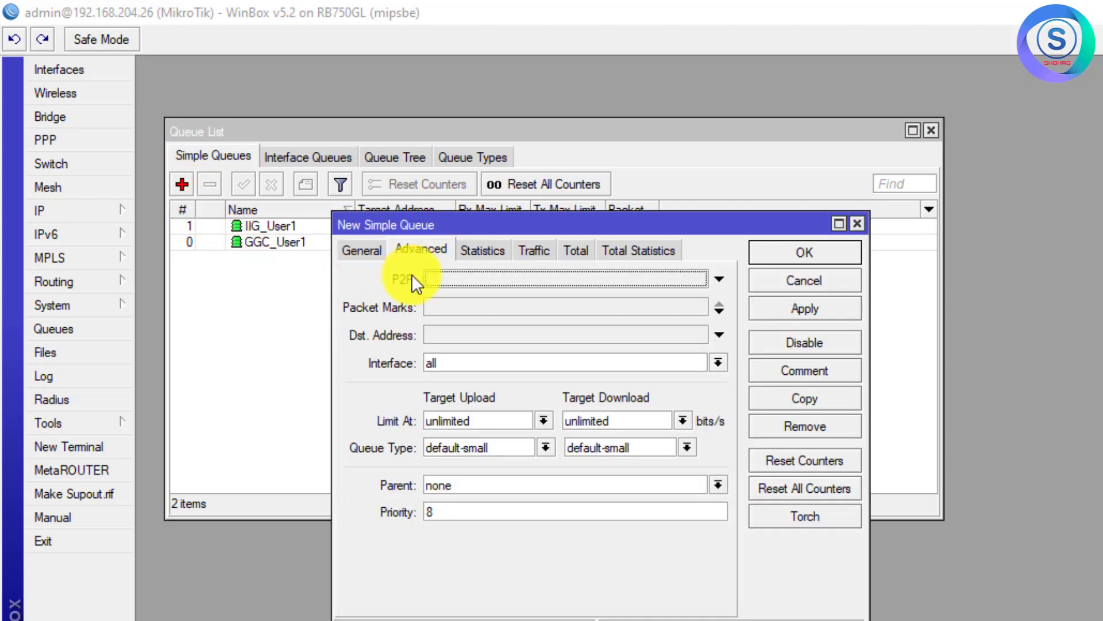
{"action": "left_click", "coordinate": [361, 253]}
{"action": "double_click", "coordinate": [483, 279]}
{"action": "type", "text": "FTP_User1"}
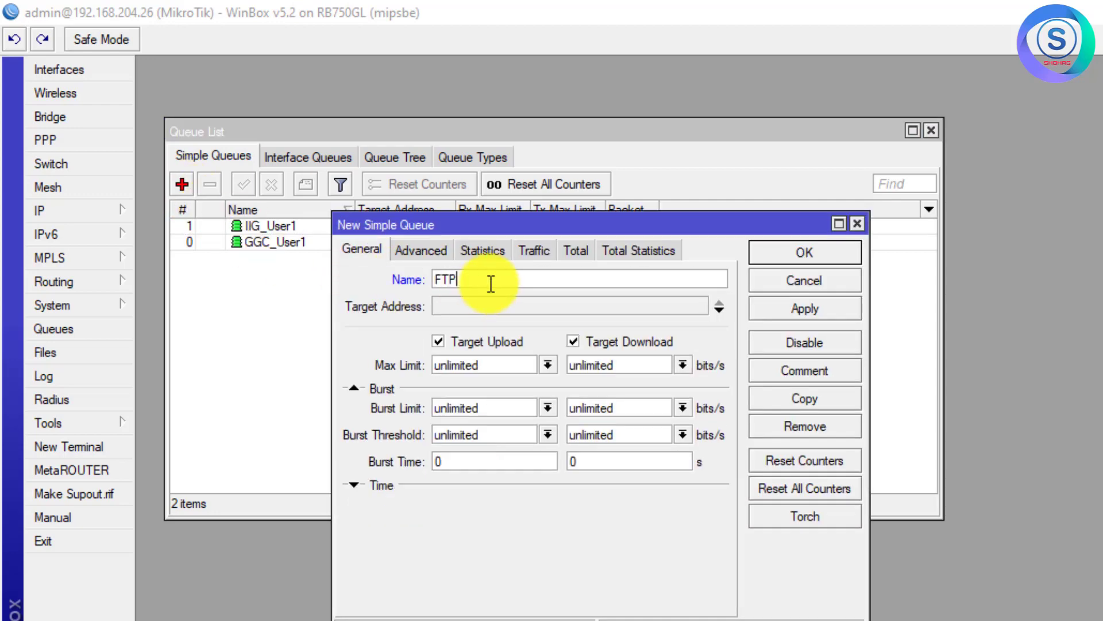
{"action": "left_click", "coordinate": [522, 306]}
{"action": "type", "text": "20.0.0.2"}
- Set the FTP_User1 queue's upload and download max limits to 10M, enter its destination address and save the queue
{"action": "double_click", "coordinate": [471, 364]}
{"action": "type", "text": "10M"}
{"action": "left_click", "coordinate": [420, 250]}
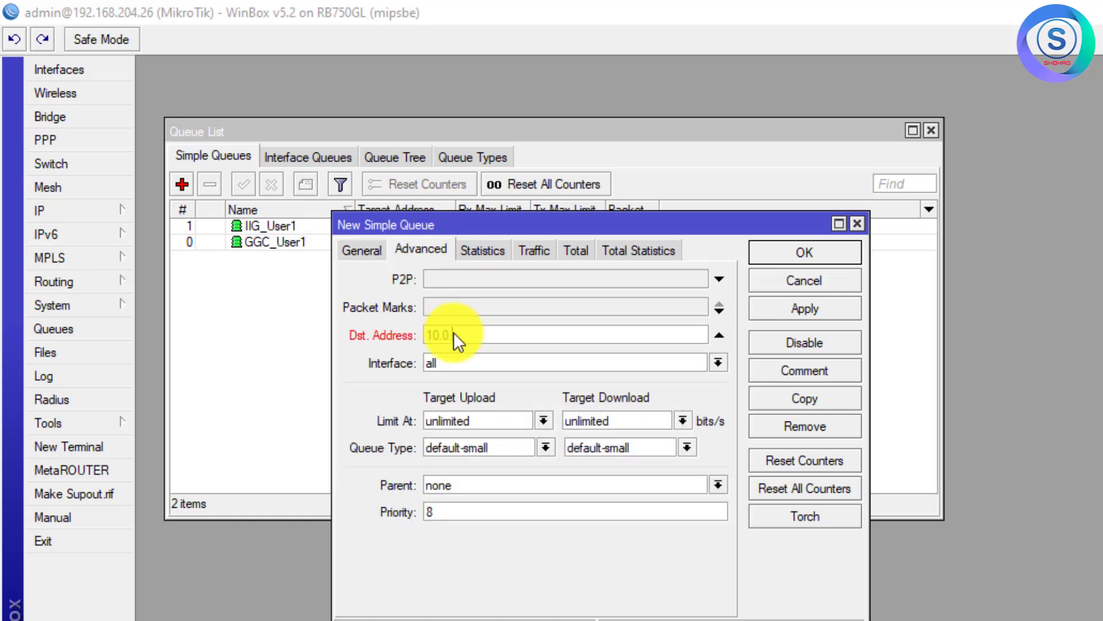
{"action": "left_click", "coordinate": [804, 308]}
{"action": "left_click", "coordinate": [804, 252]}
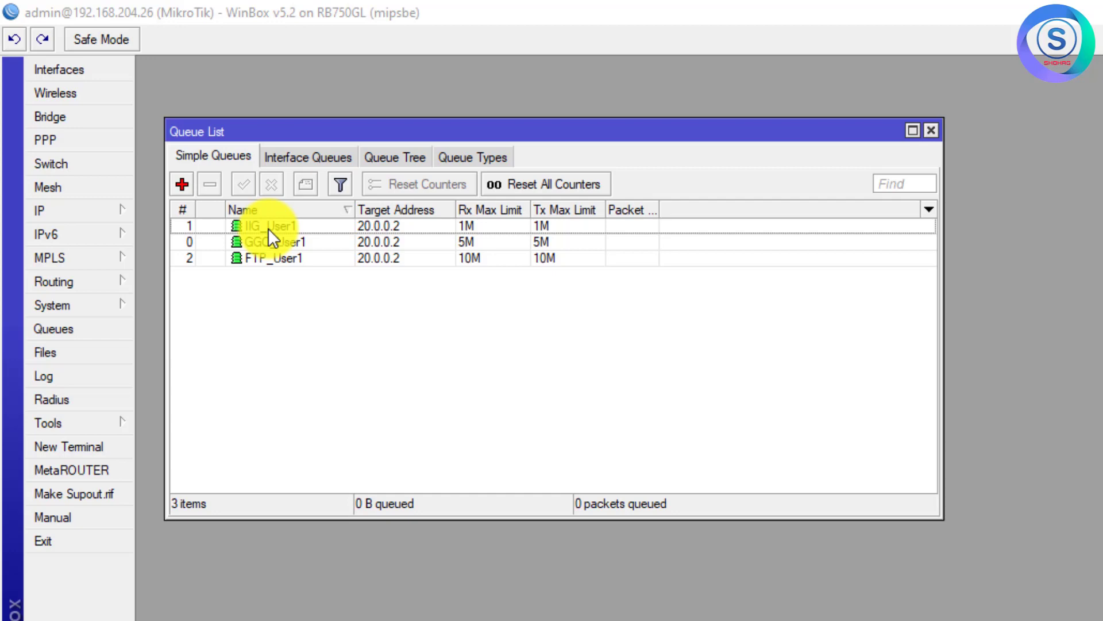
- Sort the simple queues by name in ascending order and clear the selection
{"action": "left_click", "coordinate": [243, 226]}
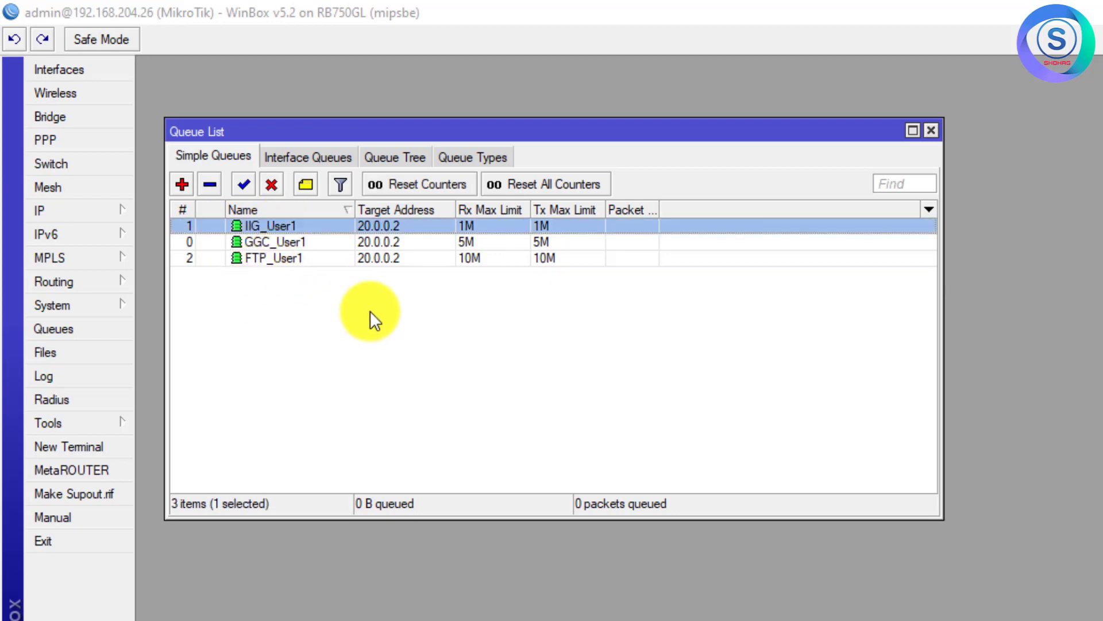
{"action": "left_click", "coordinate": [346, 208]}
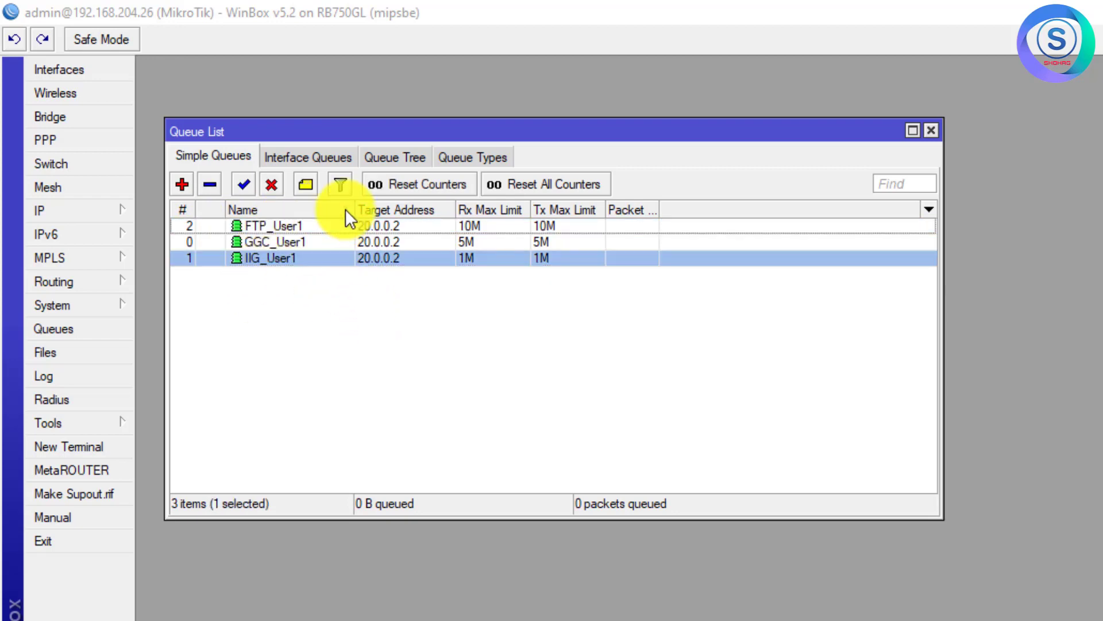
{"action": "left_click", "coordinate": [358, 323]}
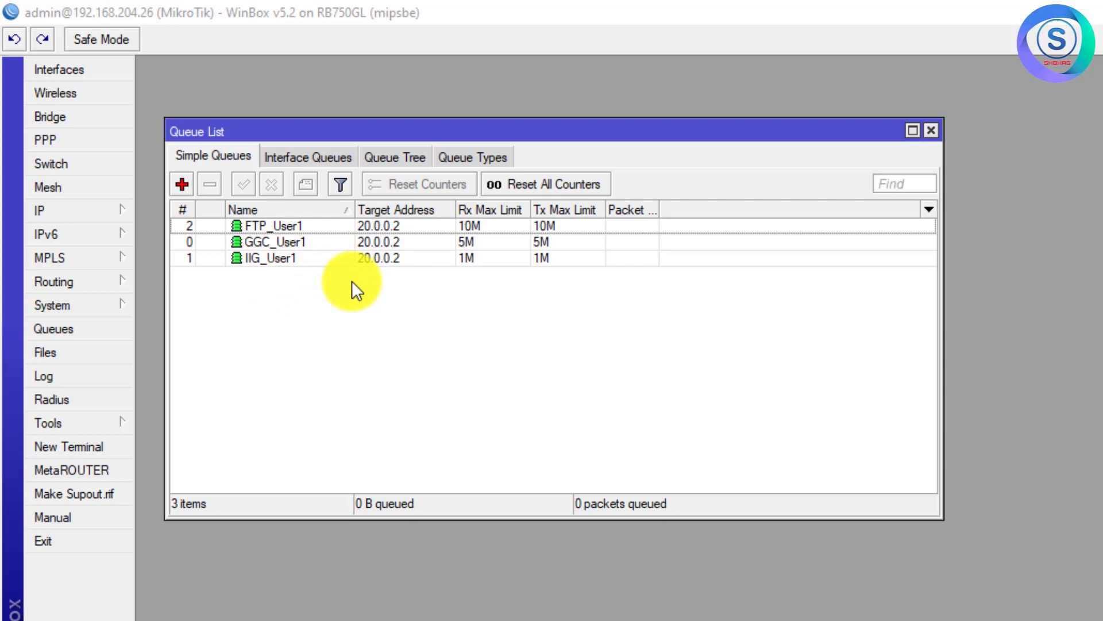
- Start a new simple queue named FTP_User2 with target address 20.0.0.3
{"action": "left_click", "coordinate": [183, 184]}
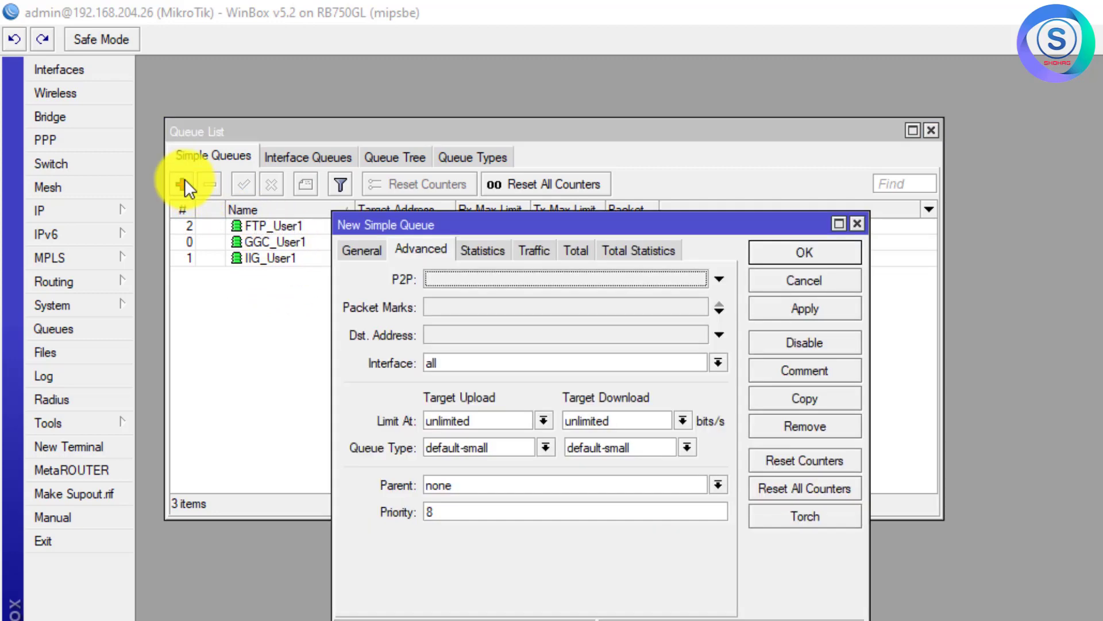
{"action": "left_click", "coordinate": [360, 251]}
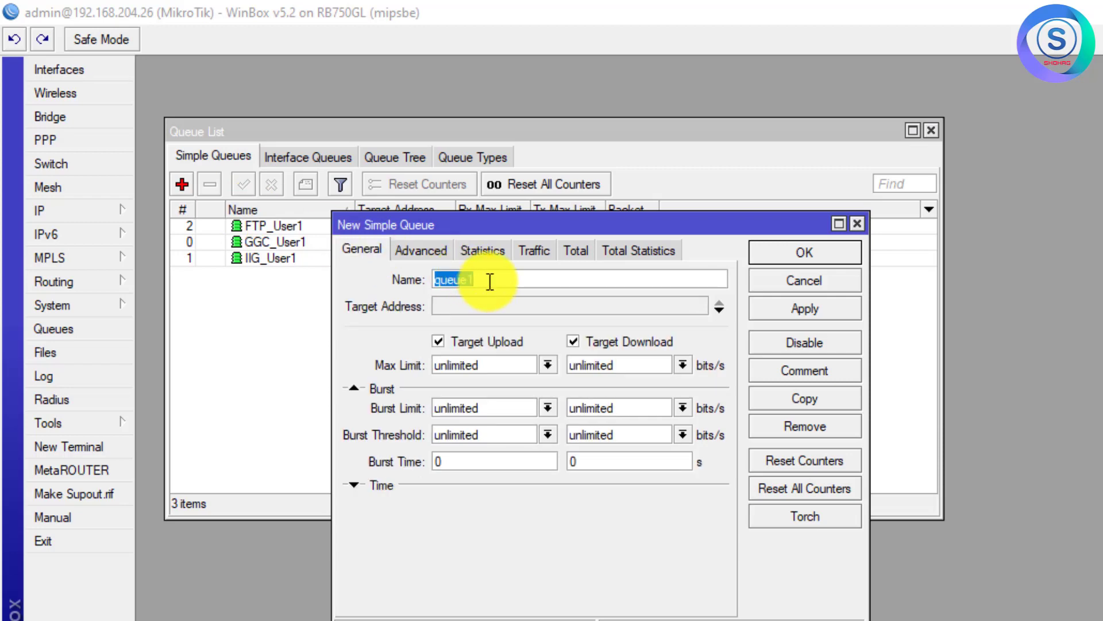
{"action": "key", "text": "BackSpace"}
{"action": "type", "text": "FTP_User2"}
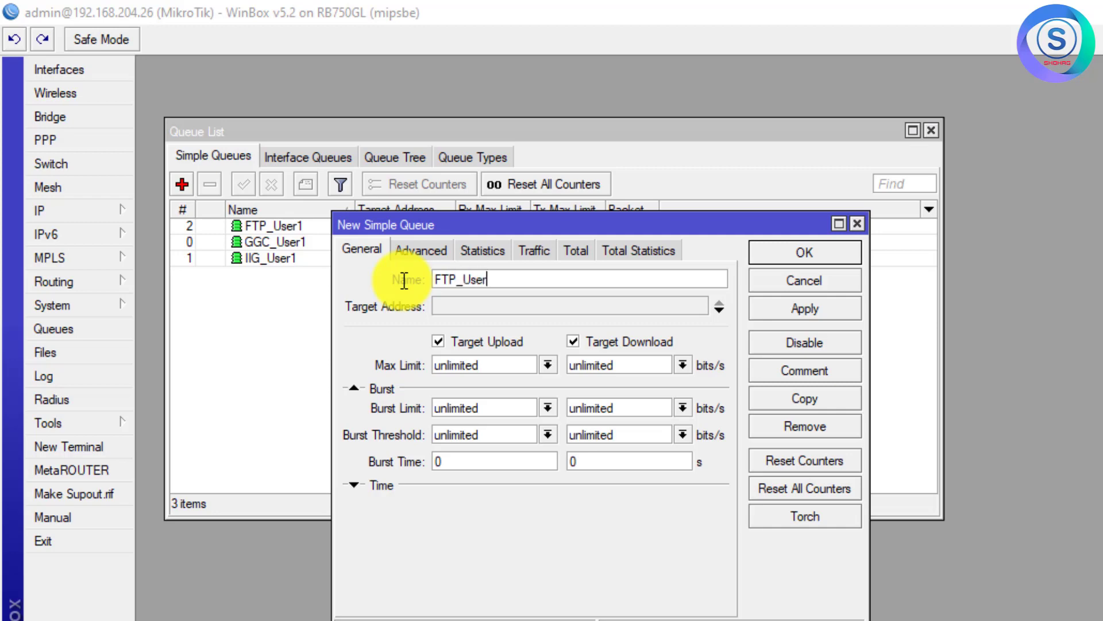
{"action": "left_click", "coordinate": [471, 306]}
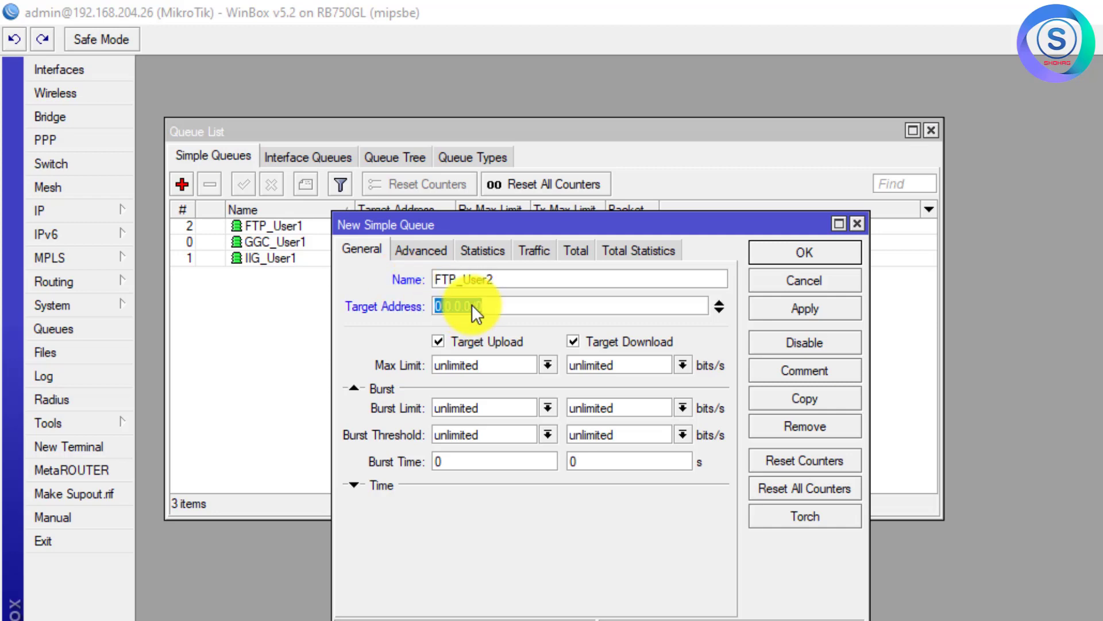
{"action": "type", "text": "20.0.0.0"}
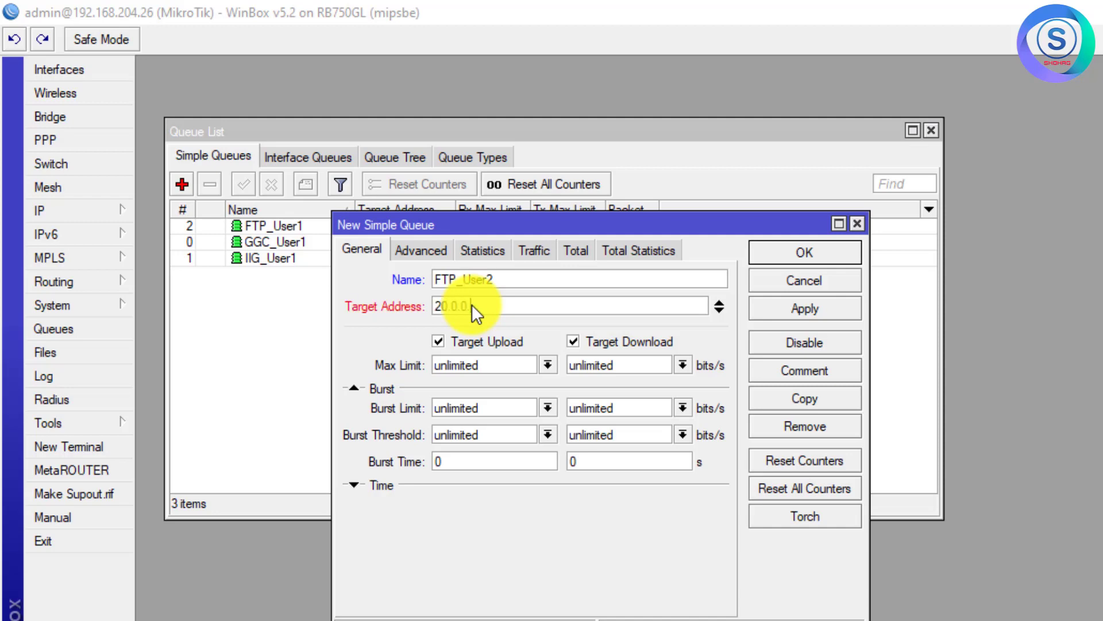
- Set the FTP_User2 queue's upload max limit to 20M
{"action": "left_click", "coordinate": [548, 364]}
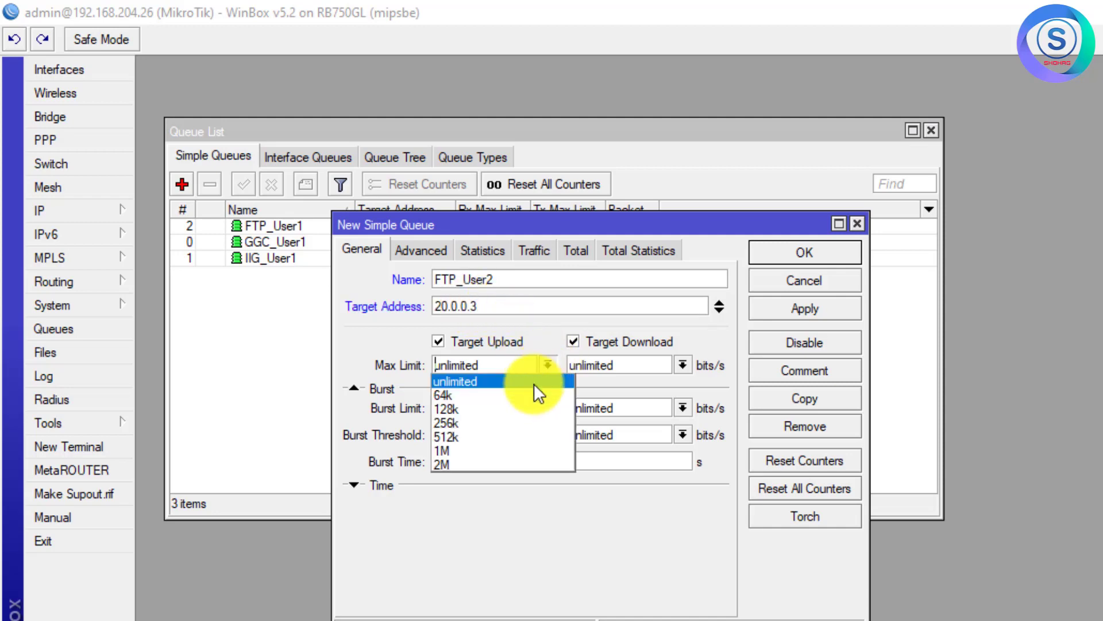
{"action": "left_click", "coordinate": [491, 450]}
{"action": "left_click", "coordinate": [454, 365]}
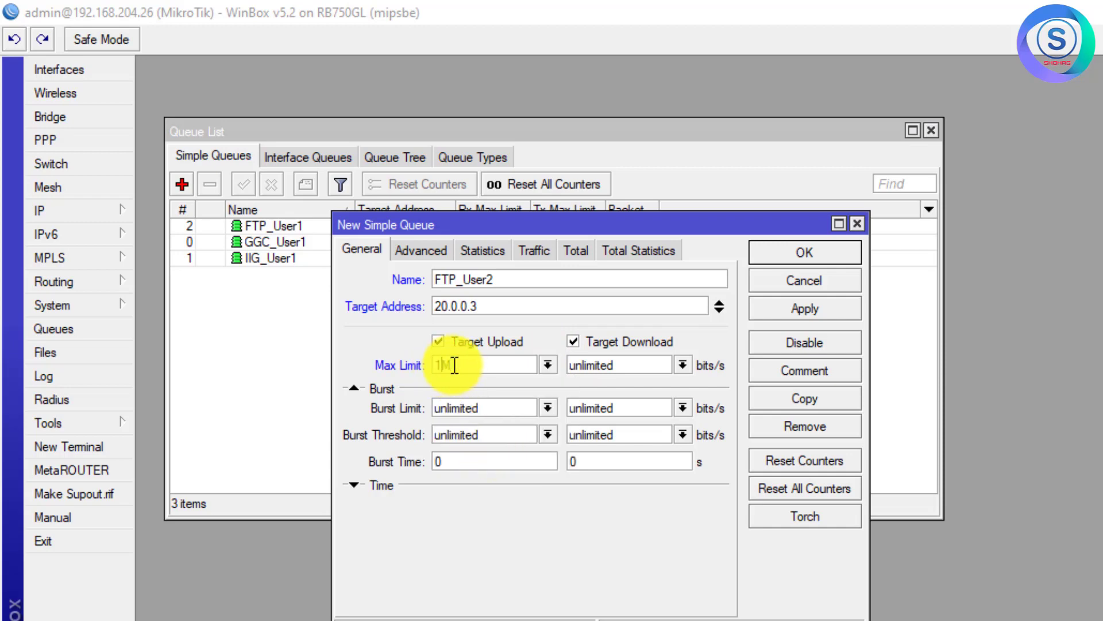
{"action": "key", "text": "BackSpace"}
{"action": "type", "text": "20"}
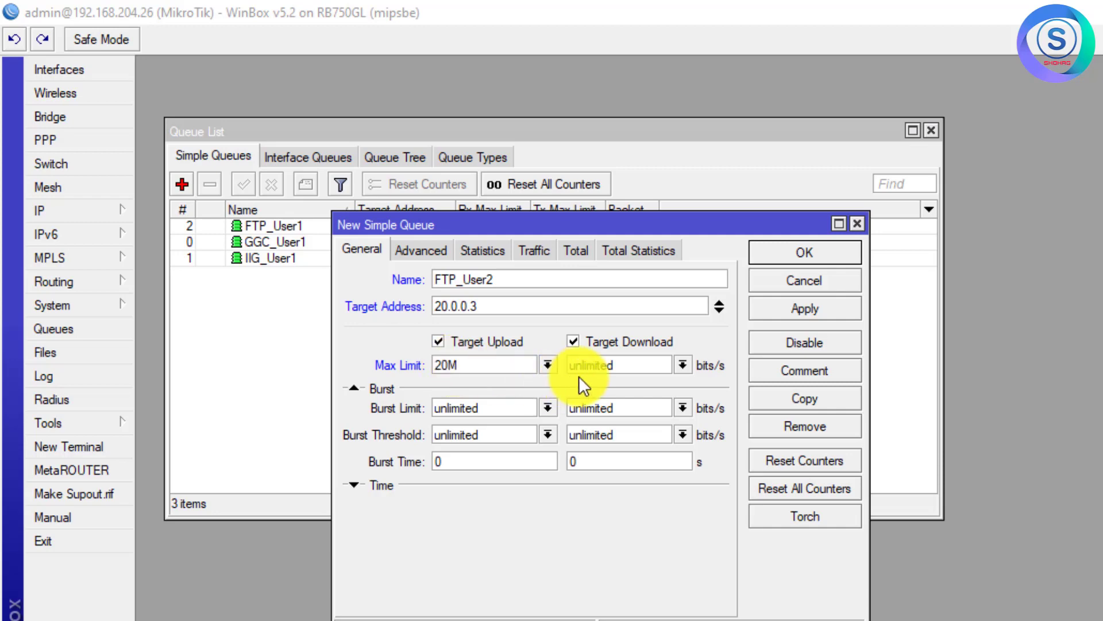
- Set the FTP_User2 queue's download max limit to 20M
{"action": "left_click", "coordinate": [682, 365]}
{"action": "left_click", "coordinate": [635, 457]}
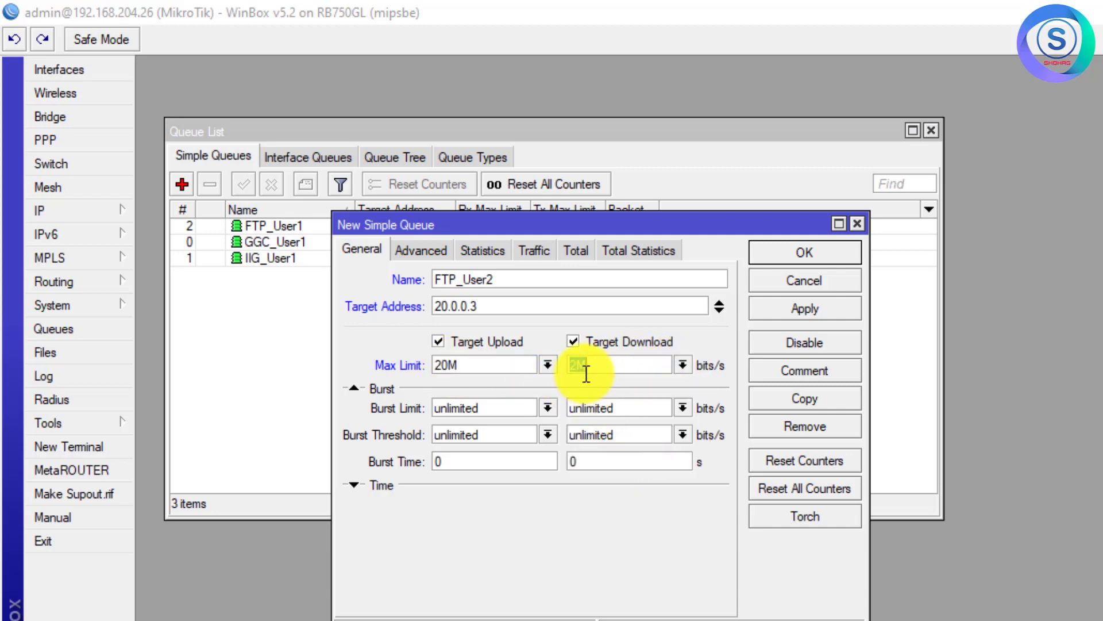
{"action": "left_click", "coordinate": [577, 365]}
{"action": "type", "text": "0"}
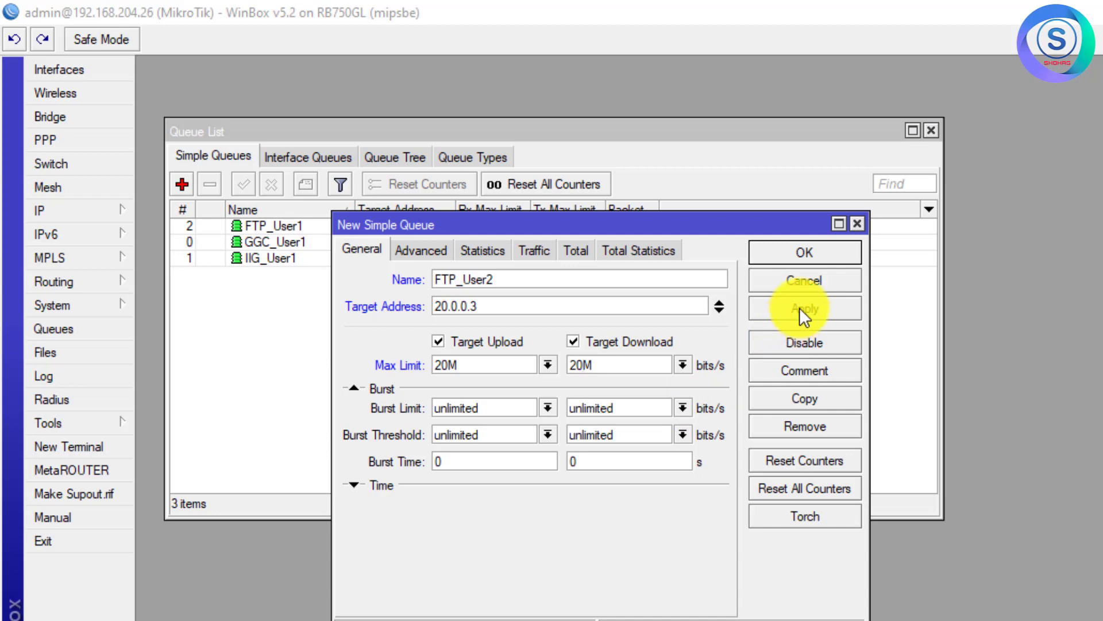
- Set the FTP_User2 queue's destination address to 10.0.0.0/24 and save the queue
{"action": "left_click", "coordinate": [412, 251]}
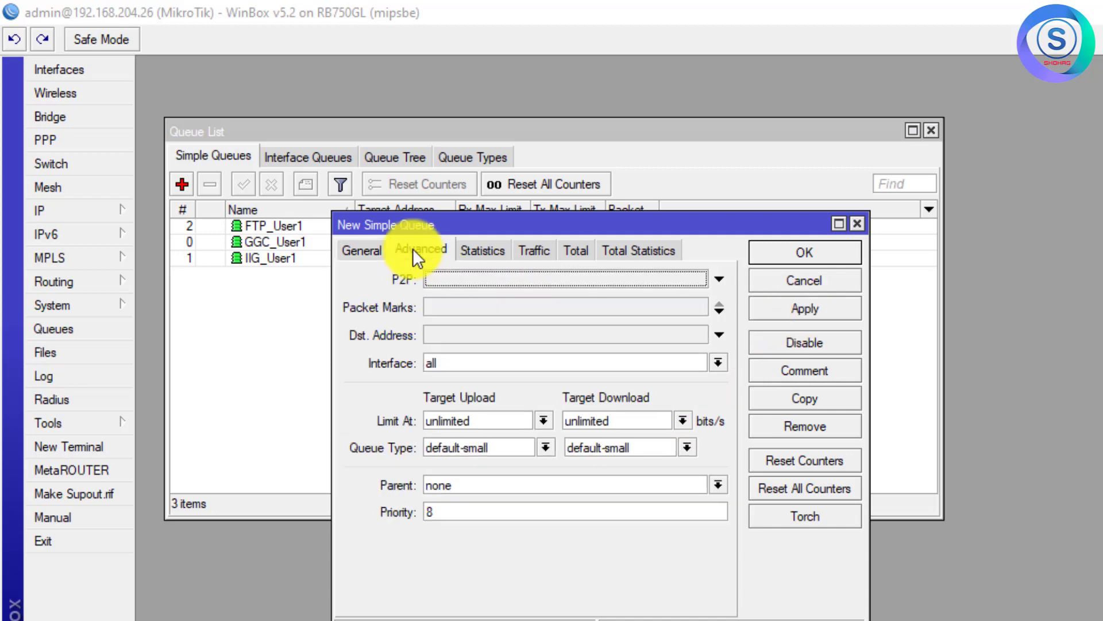
{"action": "left_click", "coordinate": [469, 335]}
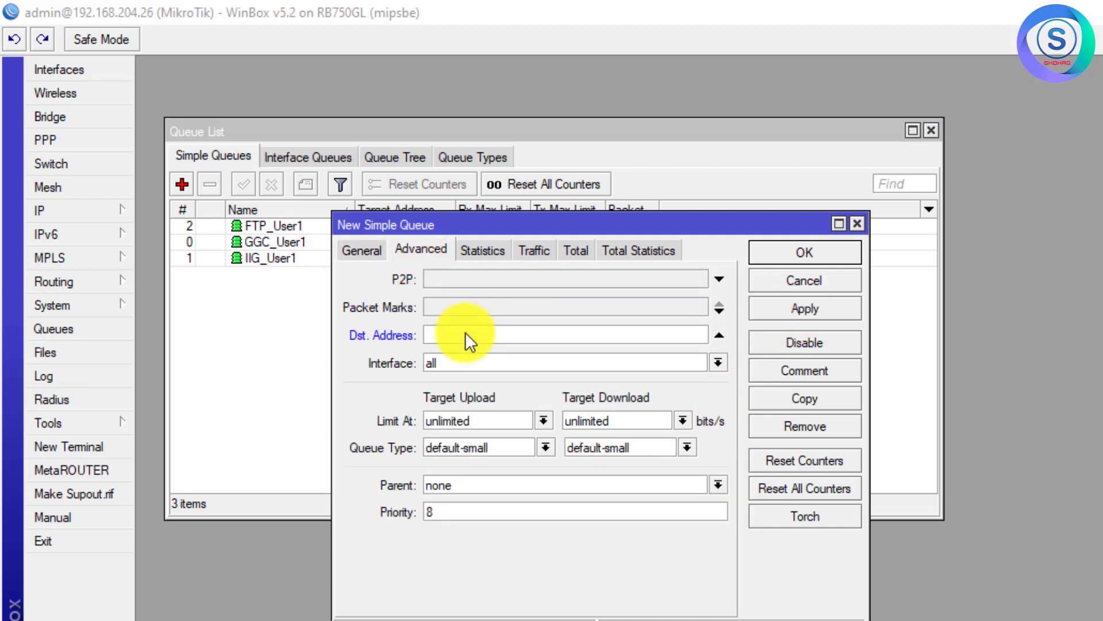
{"action": "type", "text": "10.0.0.0/24"}
{"action": "left_click", "coordinate": [804, 308]}
{"action": "left_click", "coordinate": [803, 254]}
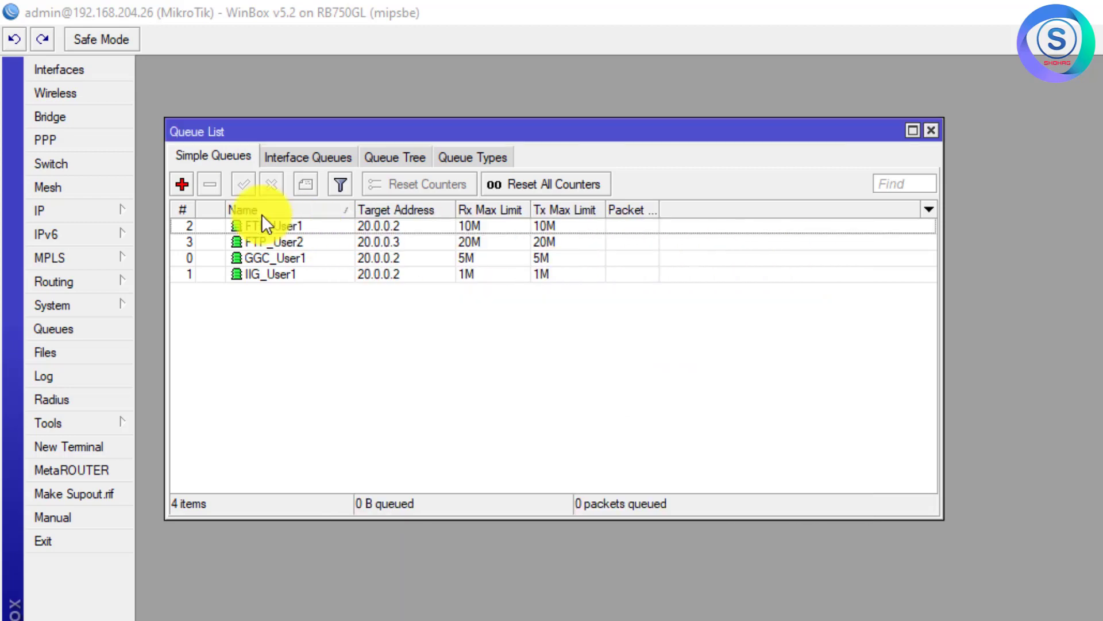
- Start a new simple queue named GGC_User2 with target address 20.0.0.3
{"action": "left_click", "coordinate": [183, 182]}
{"action": "left_click", "coordinate": [362, 249]}
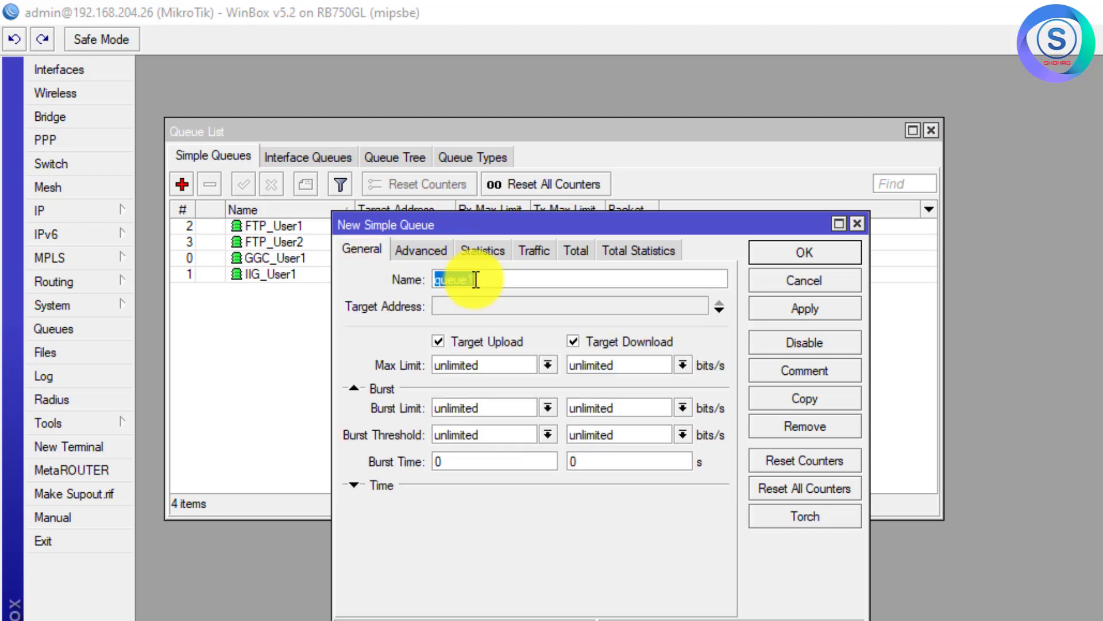
{"action": "type", "text": "GGC_User1"}
{"action": "key", "text": "BackSpace"}
{"action": "type", "text": "2"}
{"action": "key", "text": "ctrl+a"}
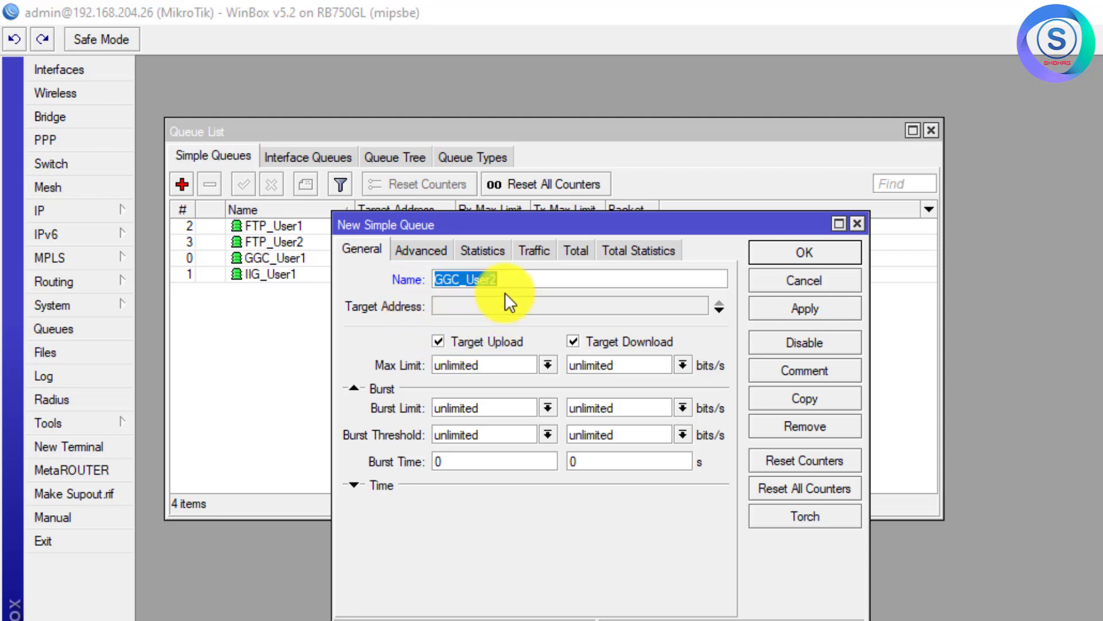
{"action": "left_click", "coordinate": [508, 306]}
{"action": "type", "text": "20.0.0.3"}
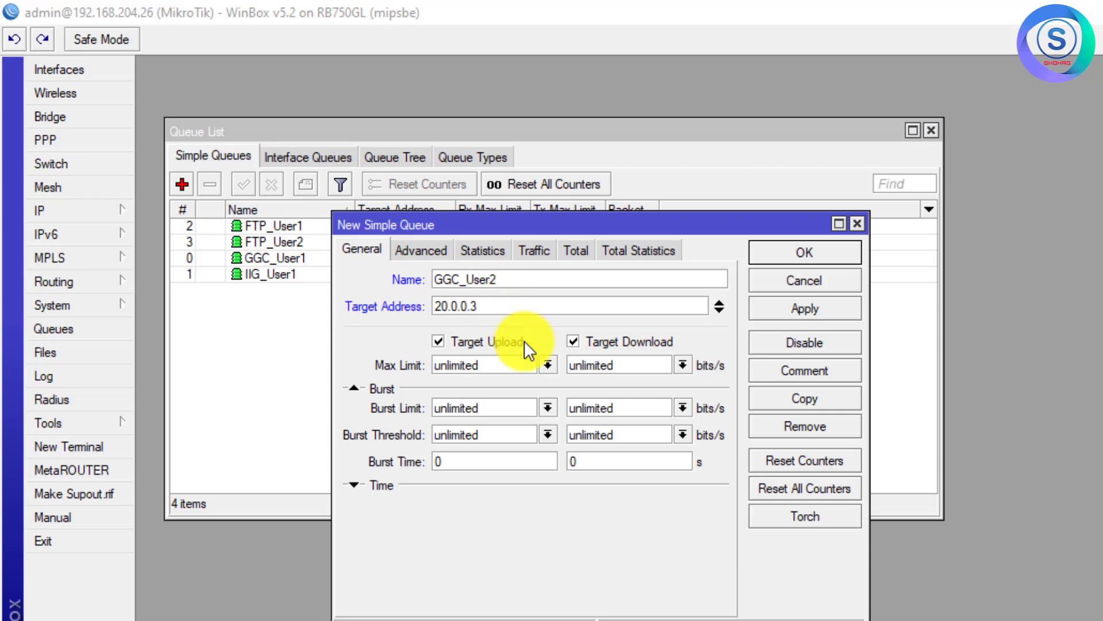
- Set the GGC_User2 queue's upload and download max limits to 10M
{"action": "left_click", "coordinate": [547, 365]}
{"action": "left_click", "coordinate": [510, 449]}
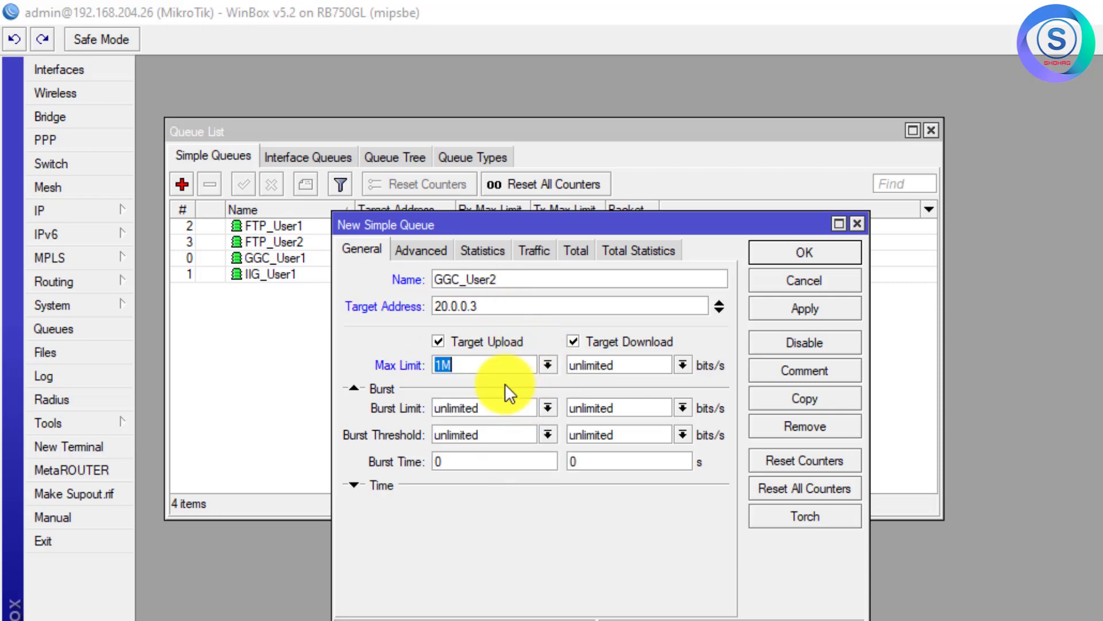
{"action": "type", "text": "0"}
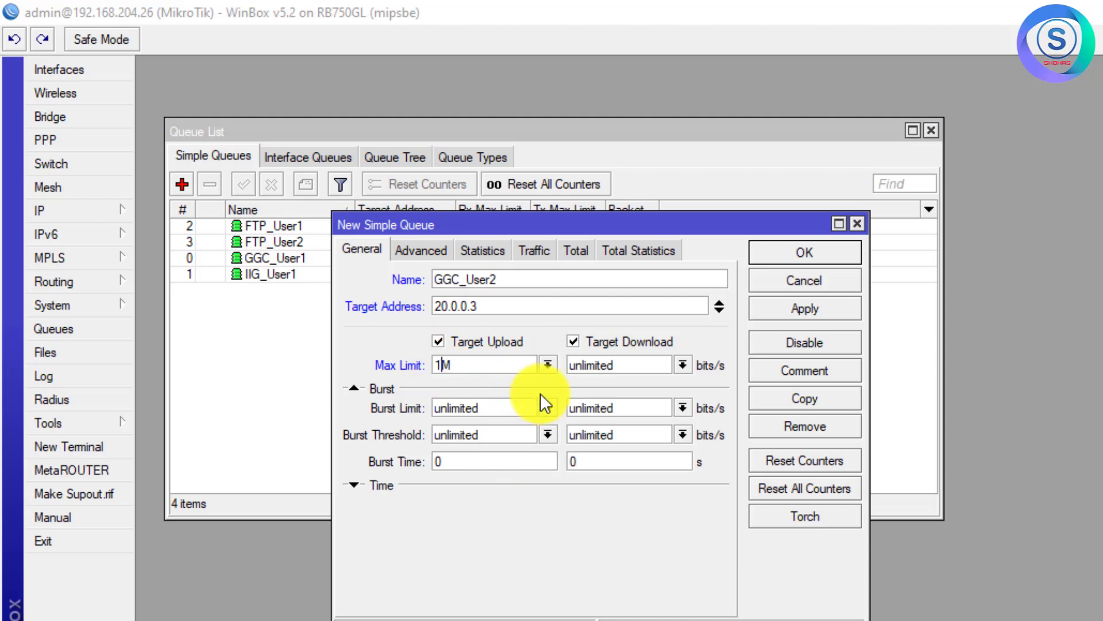
{"action": "left_click", "coordinate": [682, 365]}
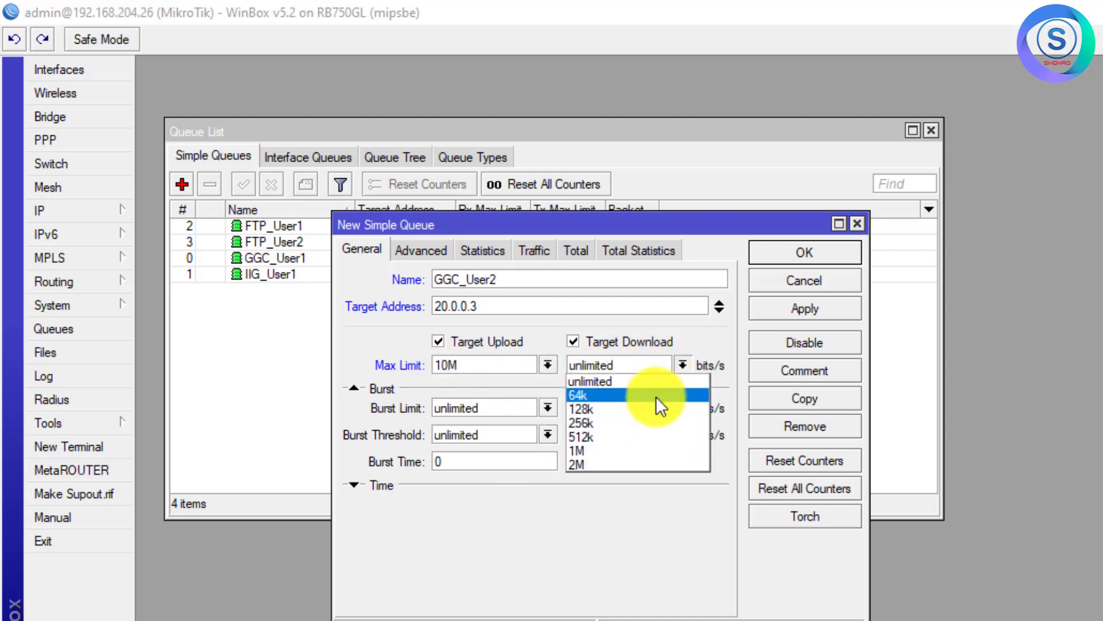
{"action": "left_click", "coordinate": [636, 450]}
{"action": "left_click", "coordinate": [580, 362]}
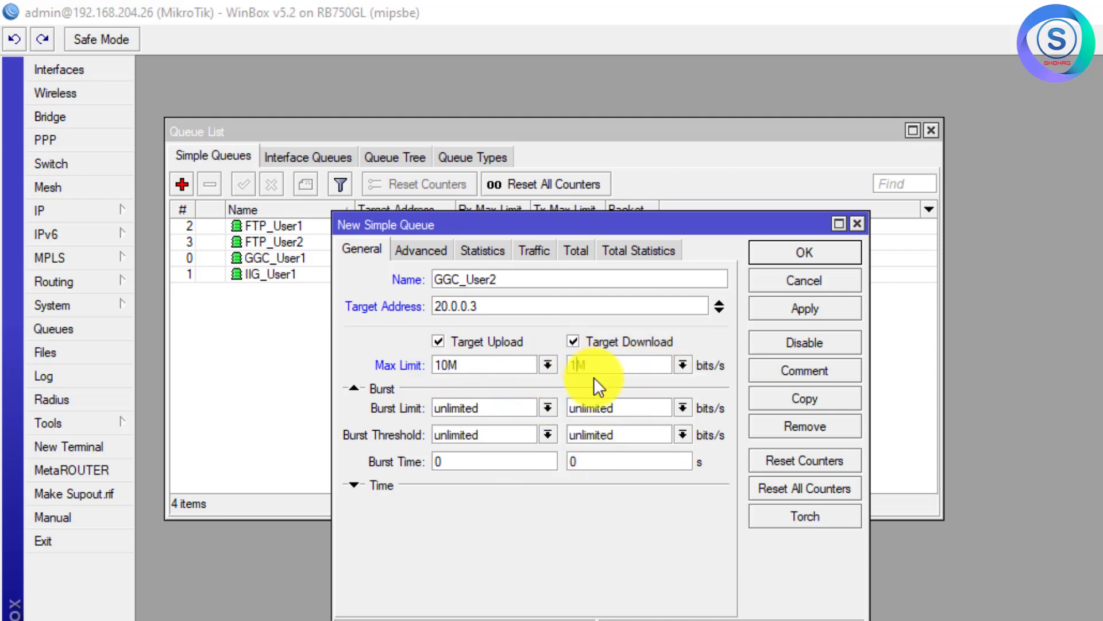
{"action": "type", "text": "0"}
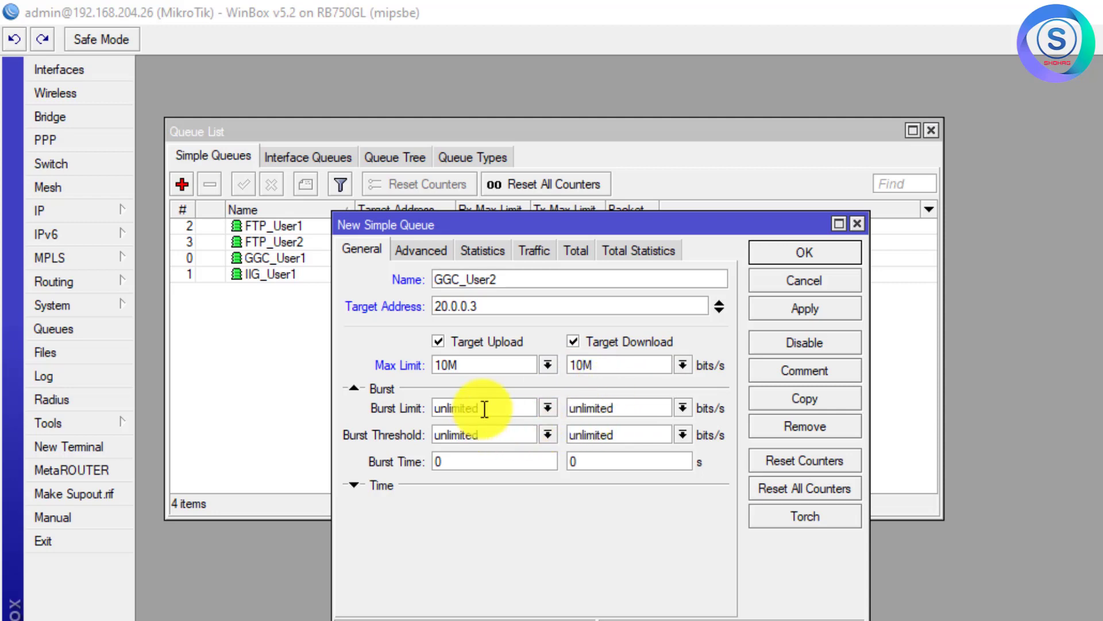
- Set the GGC_User2 queue's destination address to 110.100.10.0/26 and save the queue
{"action": "left_click", "coordinate": [431, 256]}
{"action": "left_click", "coordinate": [460, 334]}
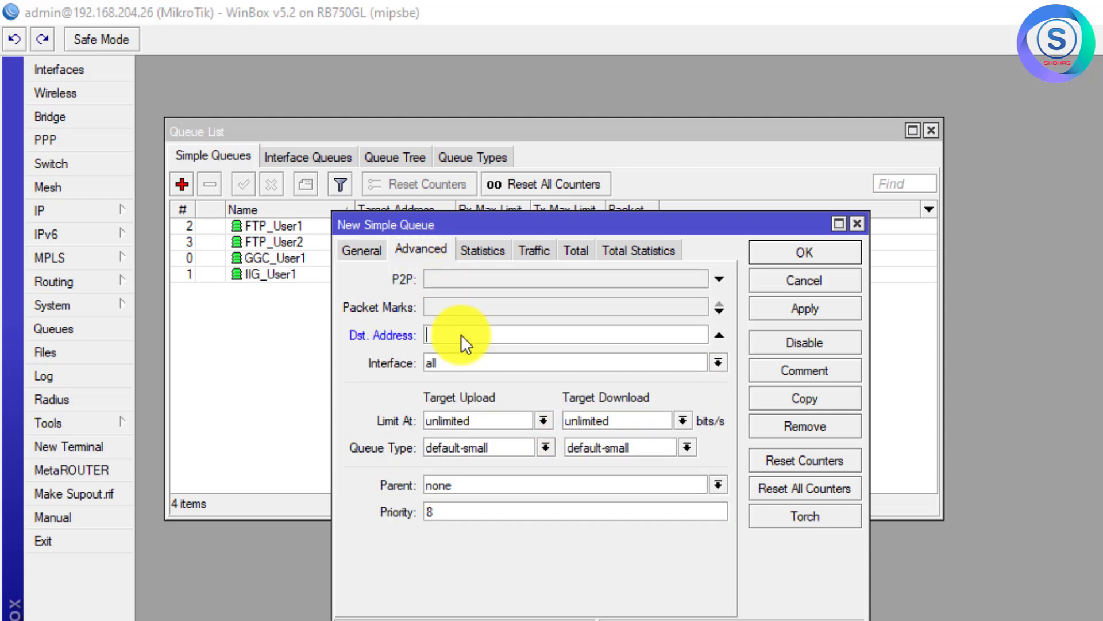
{"action": "type", "text": "110.100.10.0/26"}
{"action": "left_click", "coordinate": [831, 302]}
{"action": "left_click", "coordinate": [824, 256]}
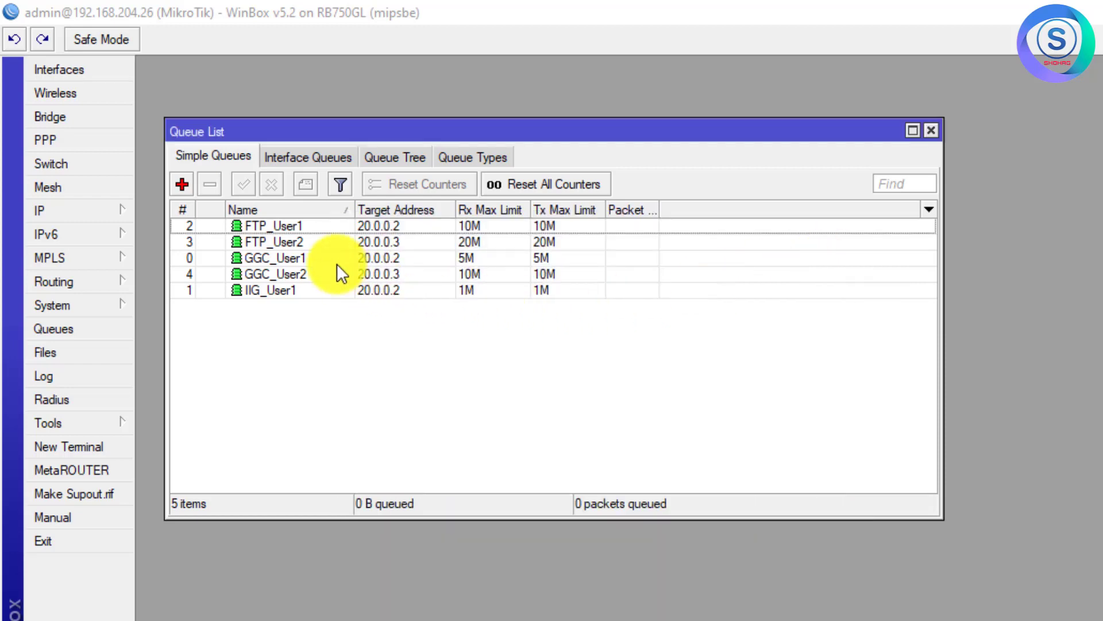
- Start a new simple queue named IIG_User2 with target address 20.0.0.3
{"action": "left_click", "coordinate": [181, 184]}
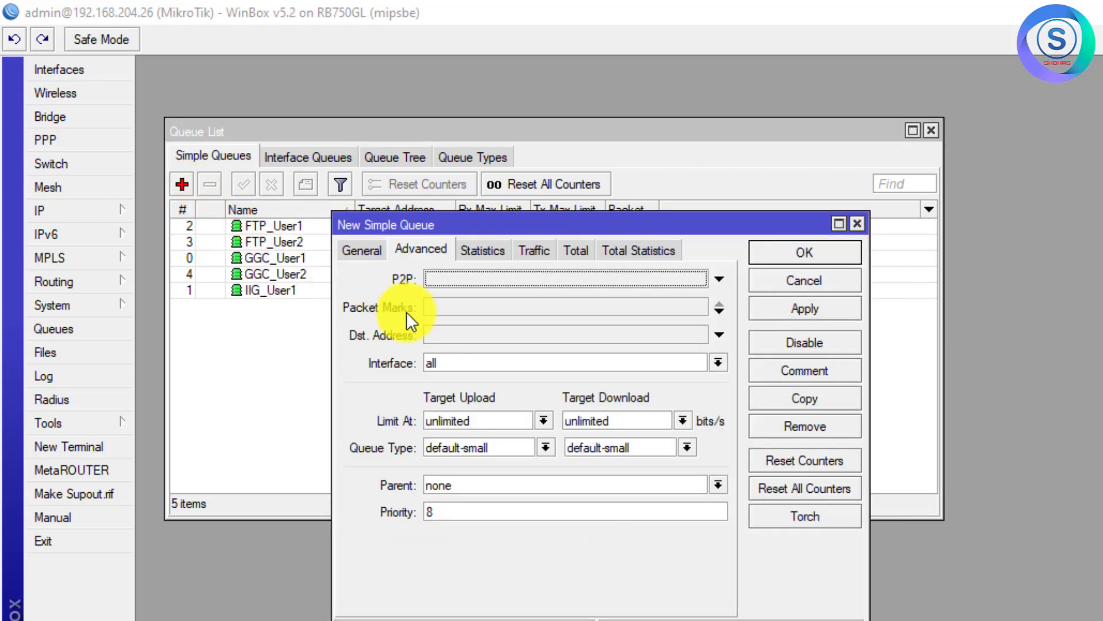
{"action": "left_click", "coordinate": [370, 254]}
{"action": "type", "text": "IIG_User2"}
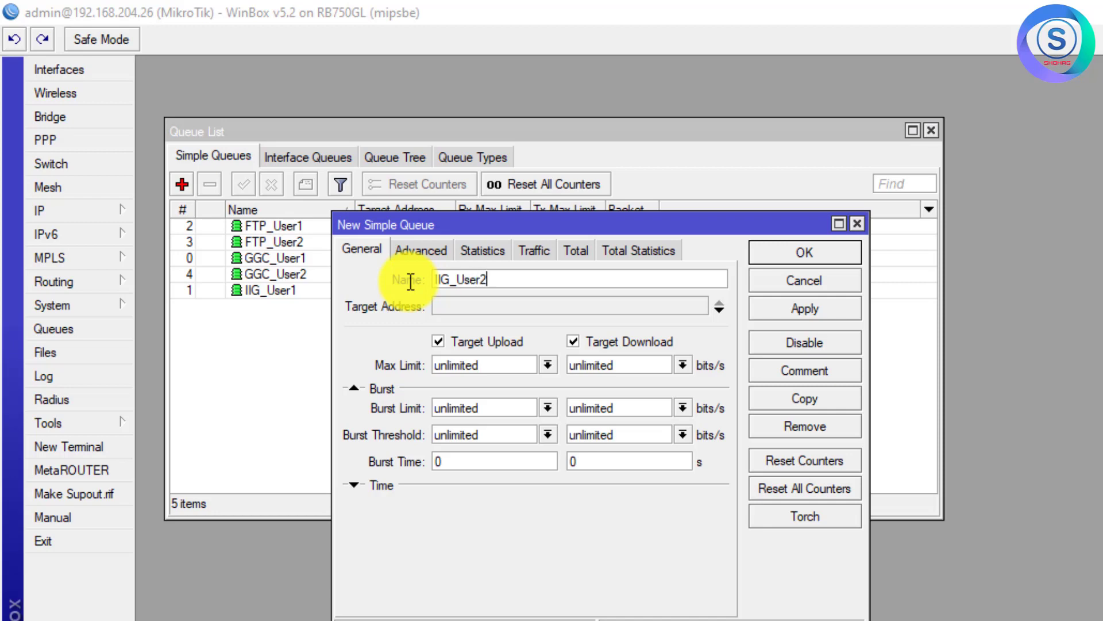
{"action": "left_click", "coordinate": [548, 364]}
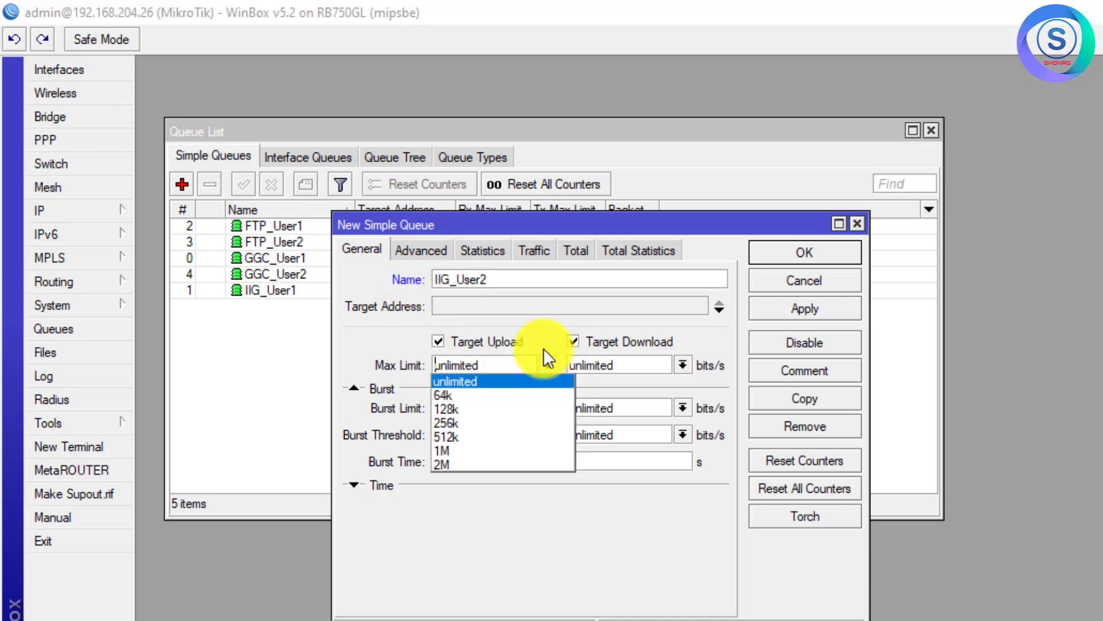
{"action": "left_click", "coordinate": [529, 307]}
{"action": "left_click", "coordinate": [528, 306]}
{"action": "type", "text": "20.0.0.3"}
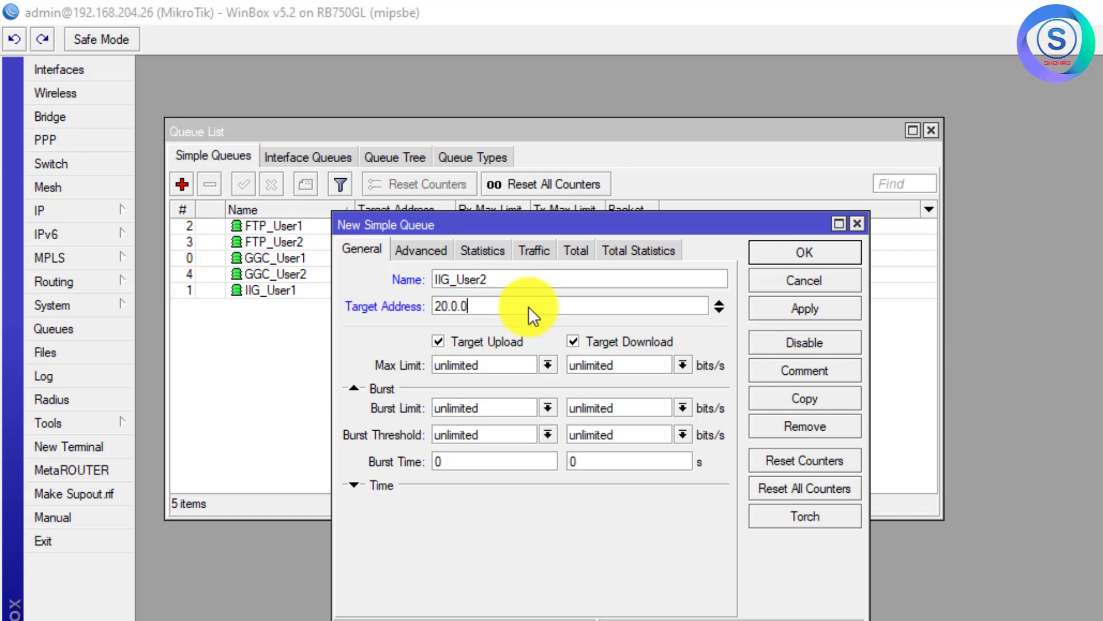
- Set the IIG_User2 queue's upload and download max limits to 512k and save the queue without a destination address
{"action": "left_click", "coordinate": [547, 365]}
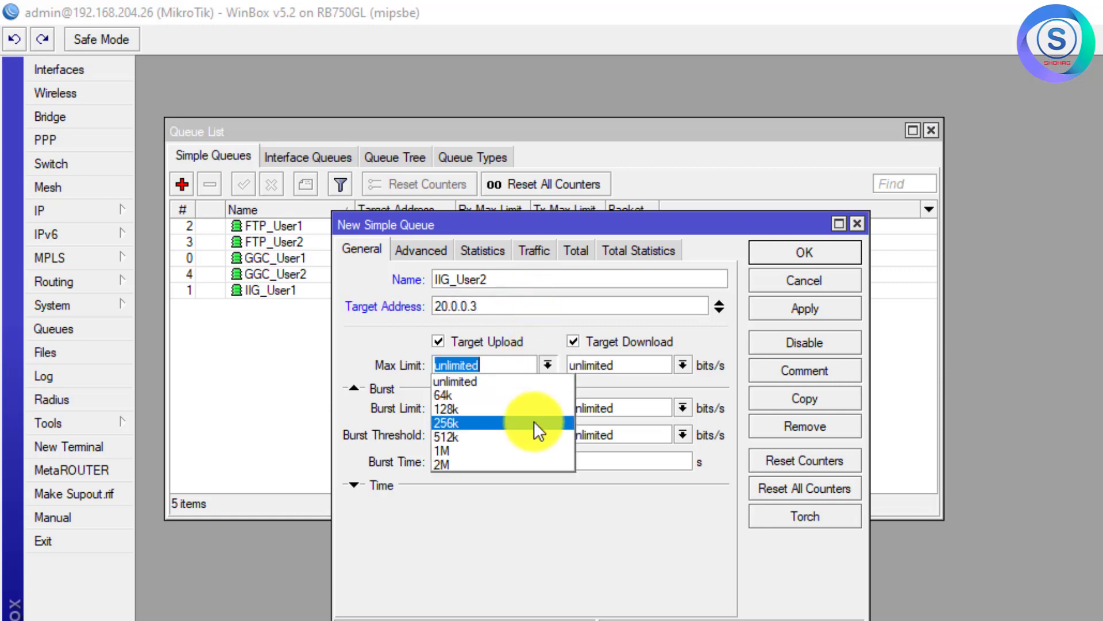
{"action": "left_click", "coordinate": [533, 436]}
{"action": "left_click", "coordinate": [682, 365]}
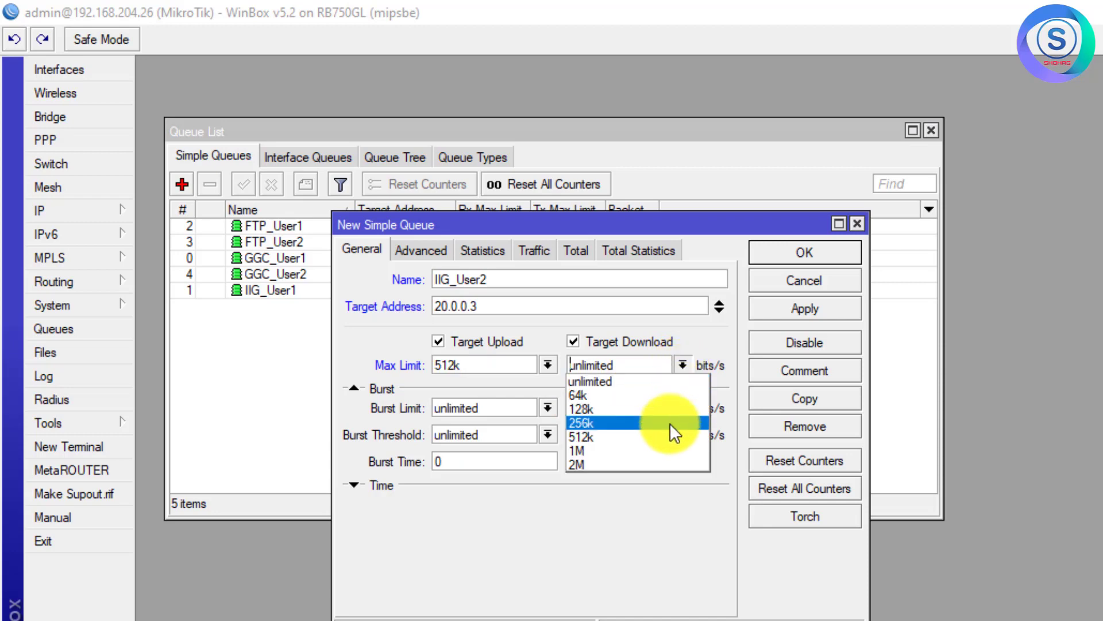
{"action": "left_click", "coordinate": [667, 437]}
{"action": "left_click", "coordinate": [416, 251]}
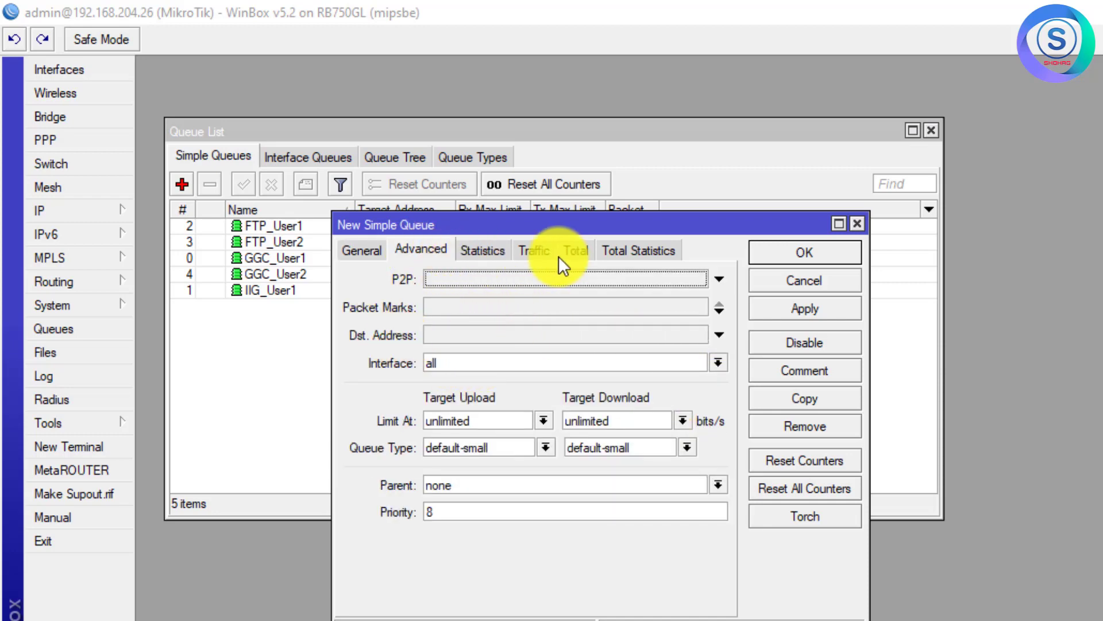
{"action": "left_click", "coordinate": [789, 309]}
{"action": "left_click", "coordinate": [781, 255]}
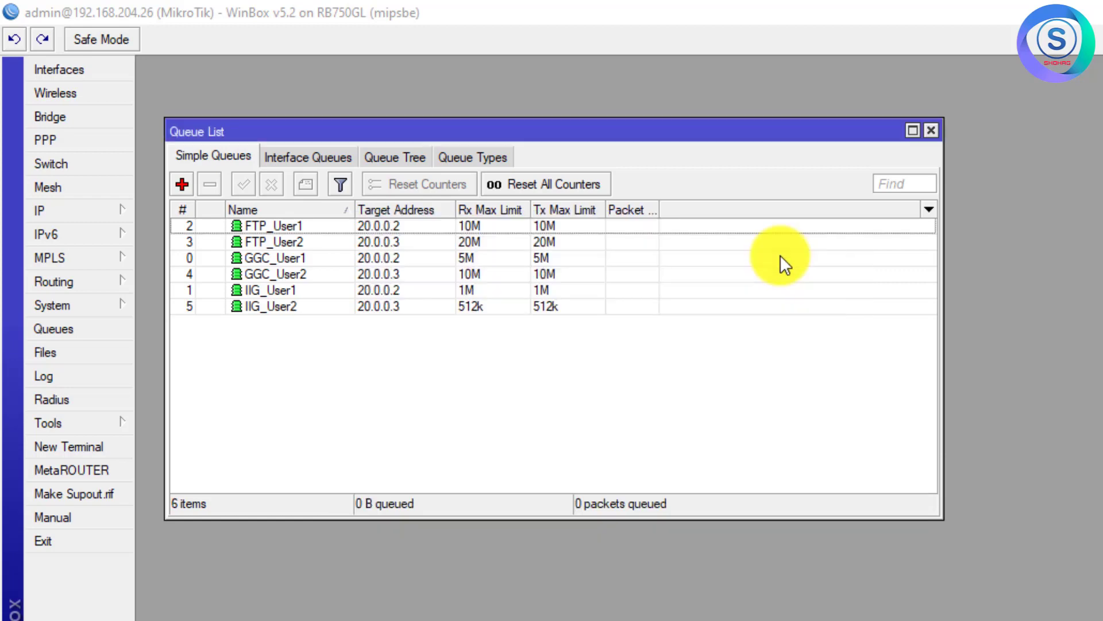